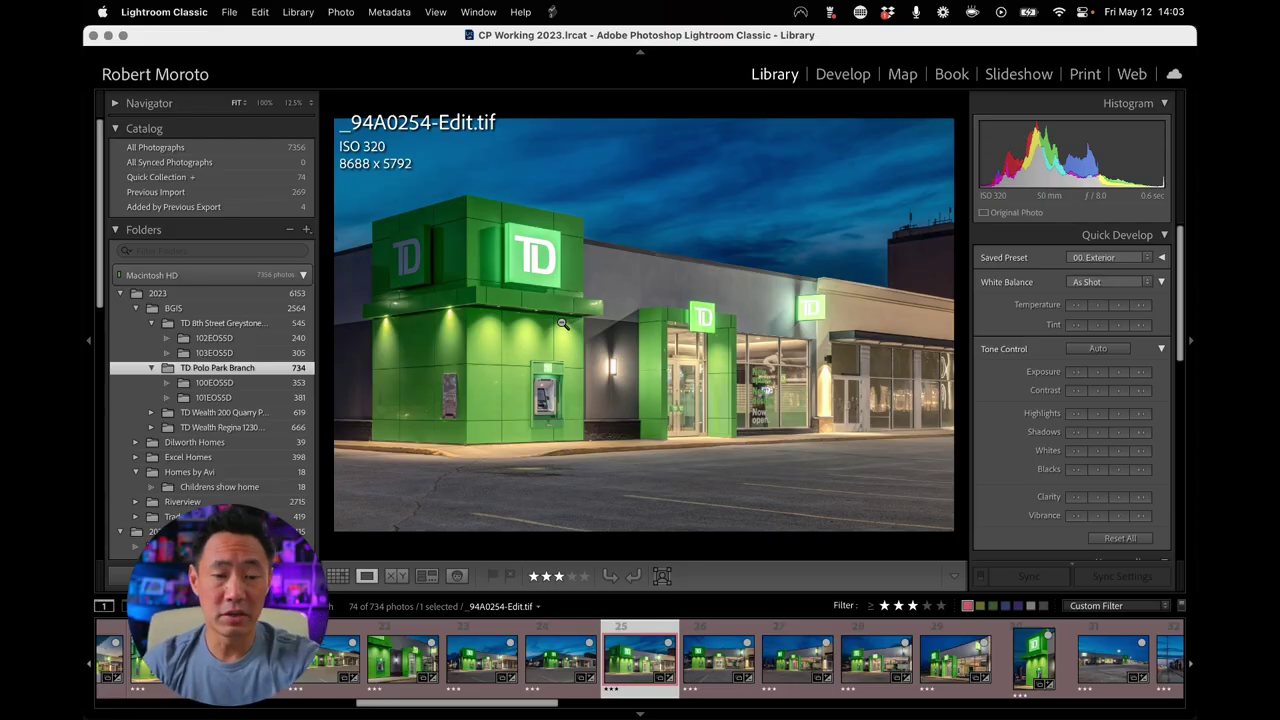
Open the selected TD branch photo in Photoshop as a copy with Lightroom adjustments
{"action": "key", "text": "super+e"}
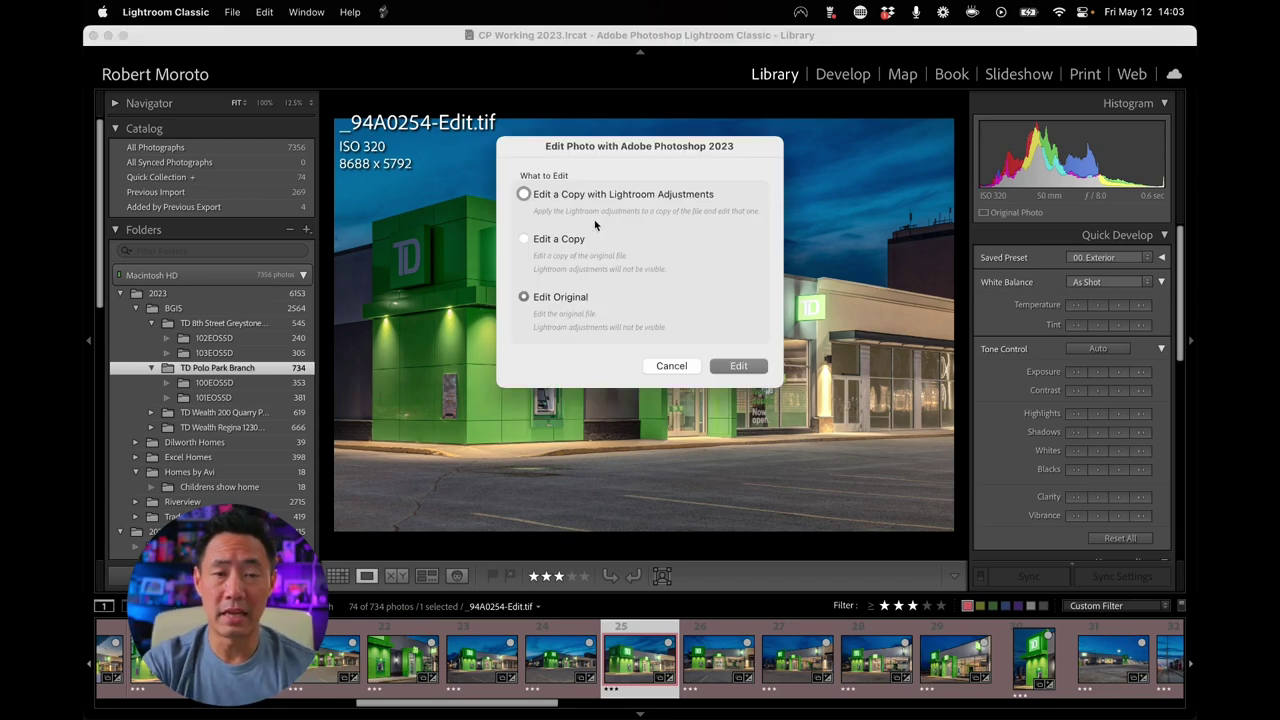
{"action": "left_click", "coordinate": [604, 193]}
{"action": "left_click", "coordinate": [736, 366]}
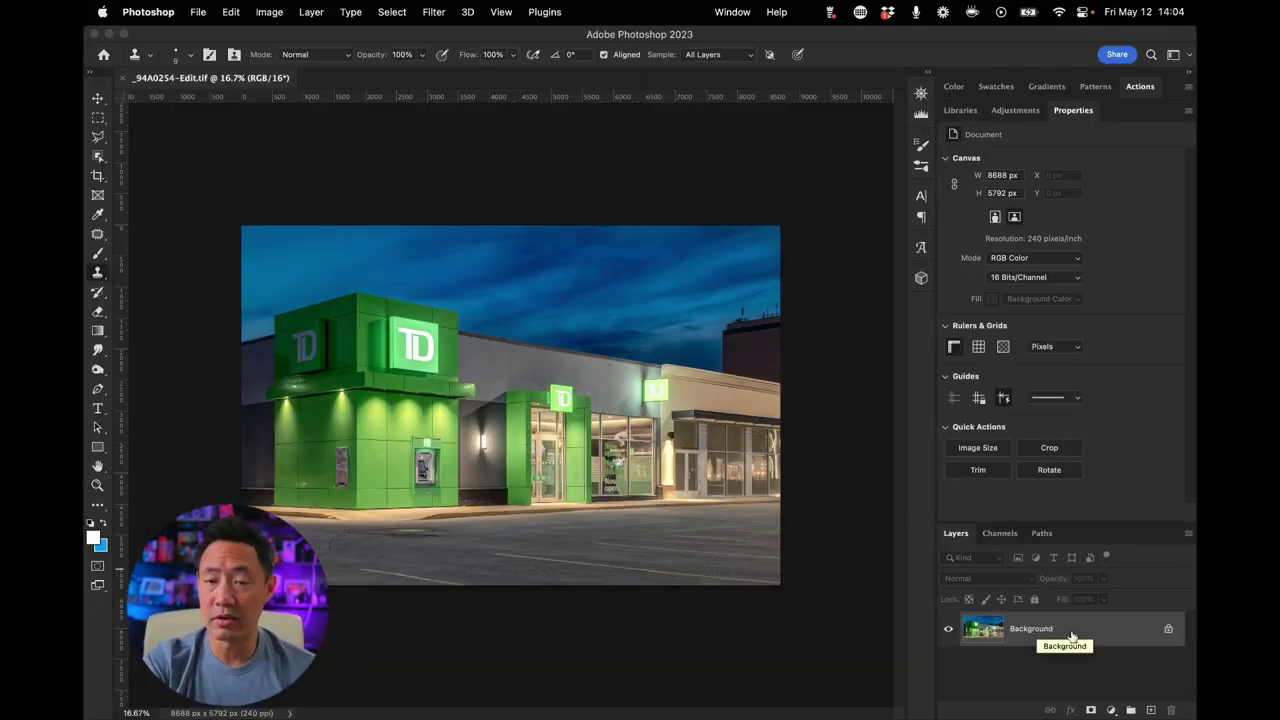
Duplicate the Background layer as Background copy and open the Vanishing Point filter on the copy
{"action": "right_click", "coordinate": [1071, 636]}
{"action": "left_click", "coordinate": [1049, 509]}
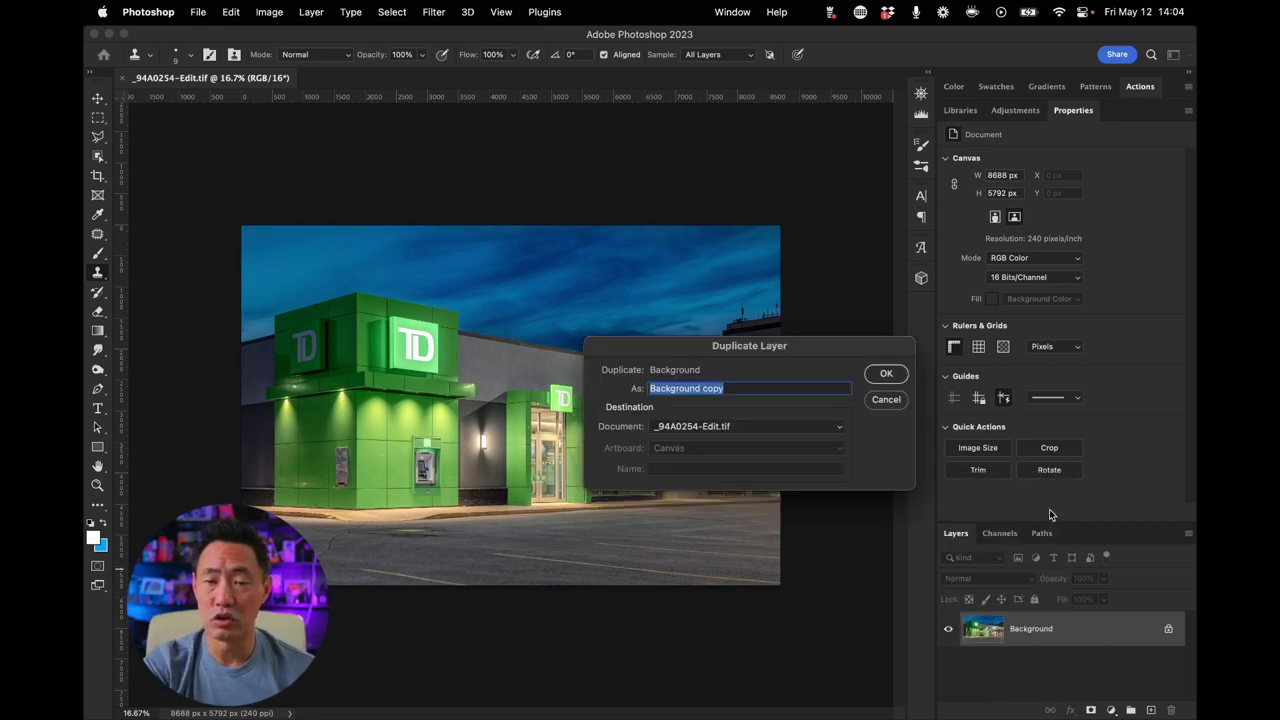
{"action": "key", "text": "Return"}
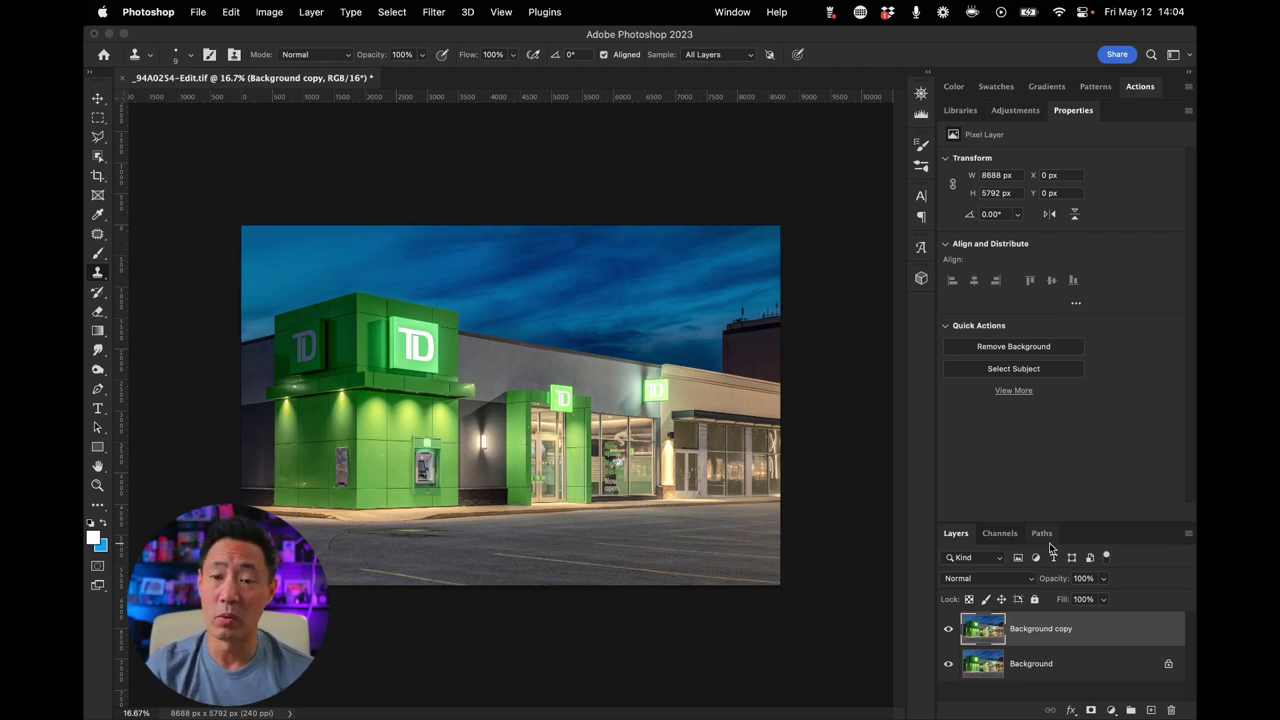
{"action": "left_click", "coordinate": [433, 12]}
{"action": "left_click", "coordinate": [476, 167]}
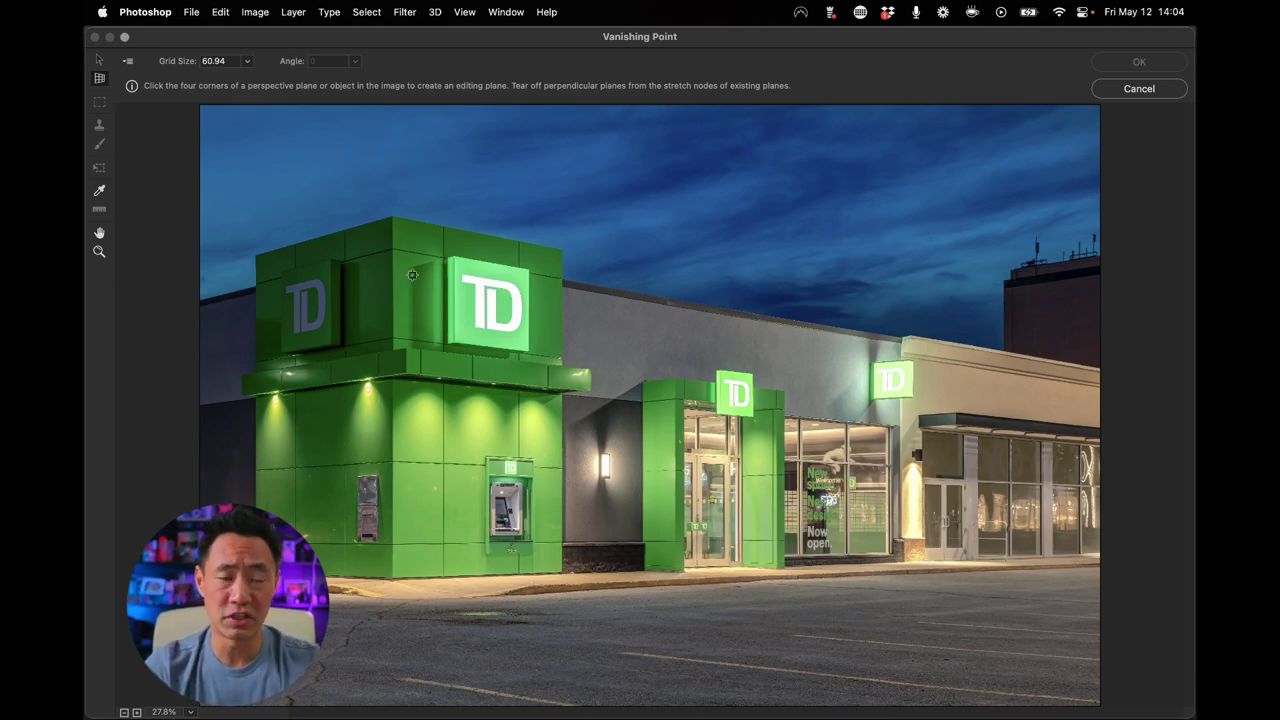
Start a perspective plane by placing its first two corners on the upper corners of the tower wall with the lit TD sign
{"action": "key", "text": "alt"}
{"action": "key", "text": "super+plus"}
{"action": "key", "text": "super+plus"}
{"action": "key", "text": "super+plus"}
{"action": "key", "text": "space"}
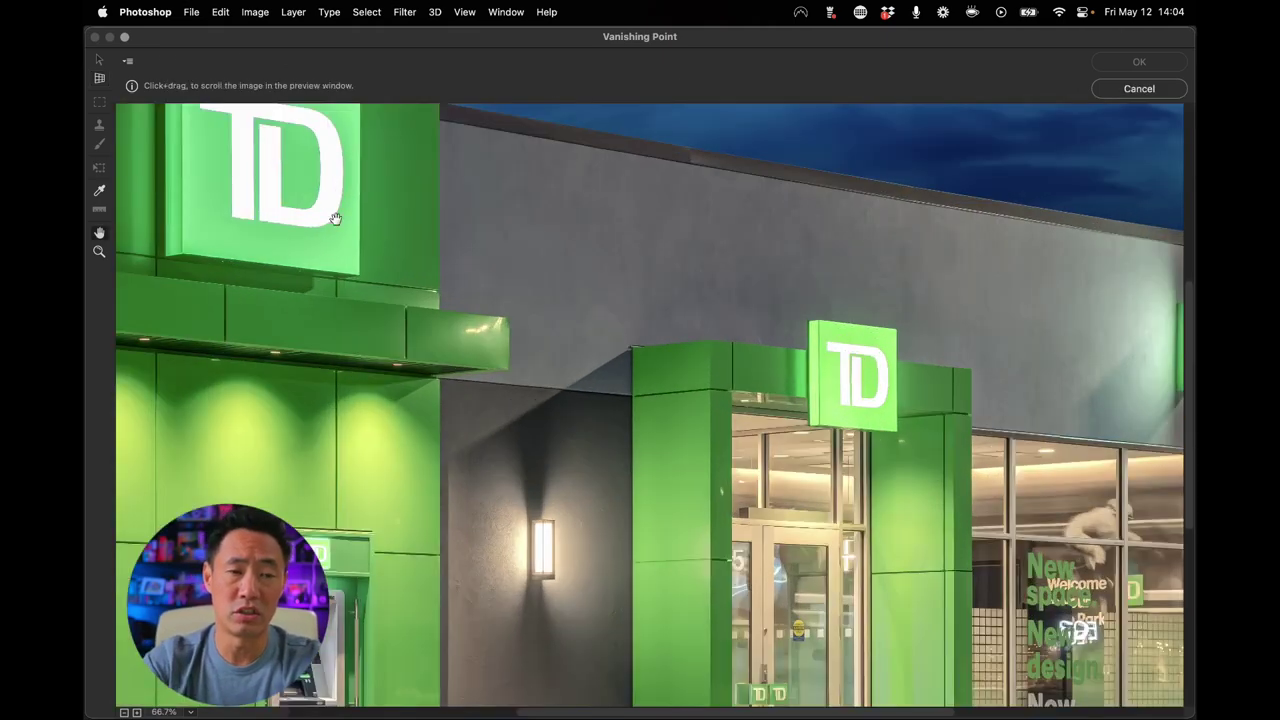
{"action": "left_click_drag", "start_coordinate": [323, 218], "coordinate": [570, 370]}
{"action": "key", "text": "alt"}
{"action": "key", "text": "super+minus"}
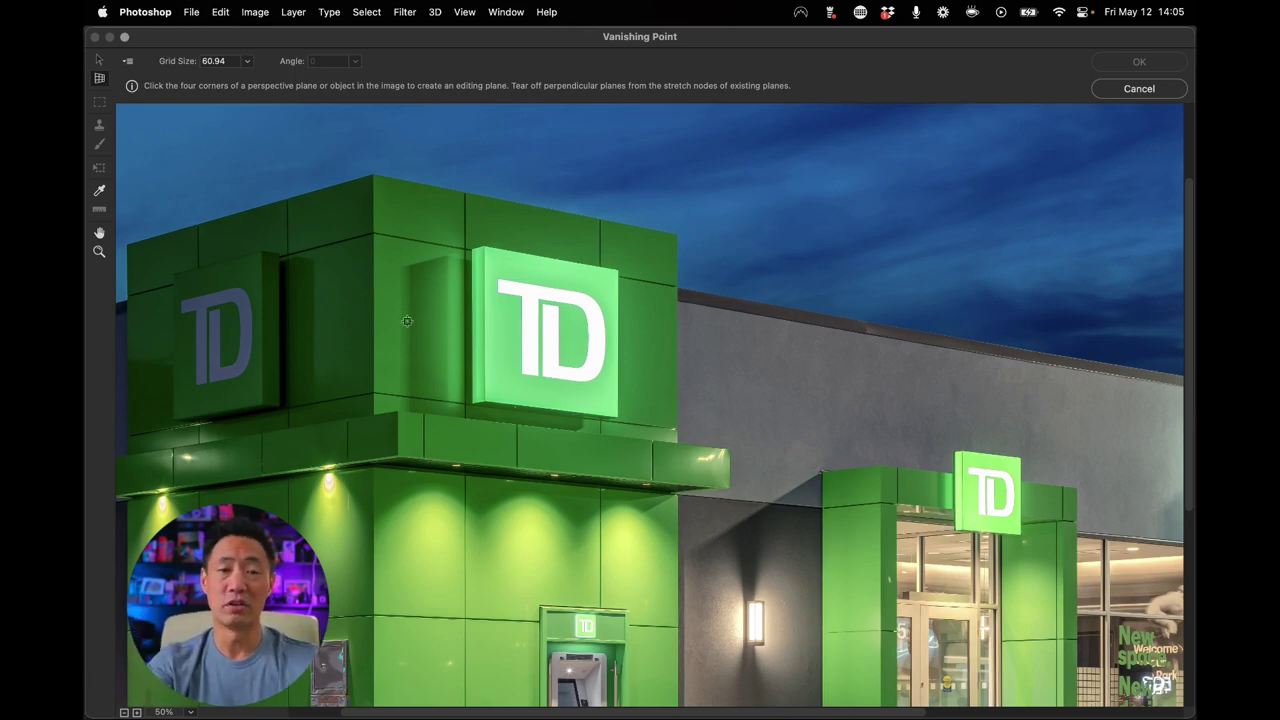
{"action": "key", "text": "space"}
{"action": "left_click_drag", "start_coordinate": [434, 316], "coordinate": [509, 314]}
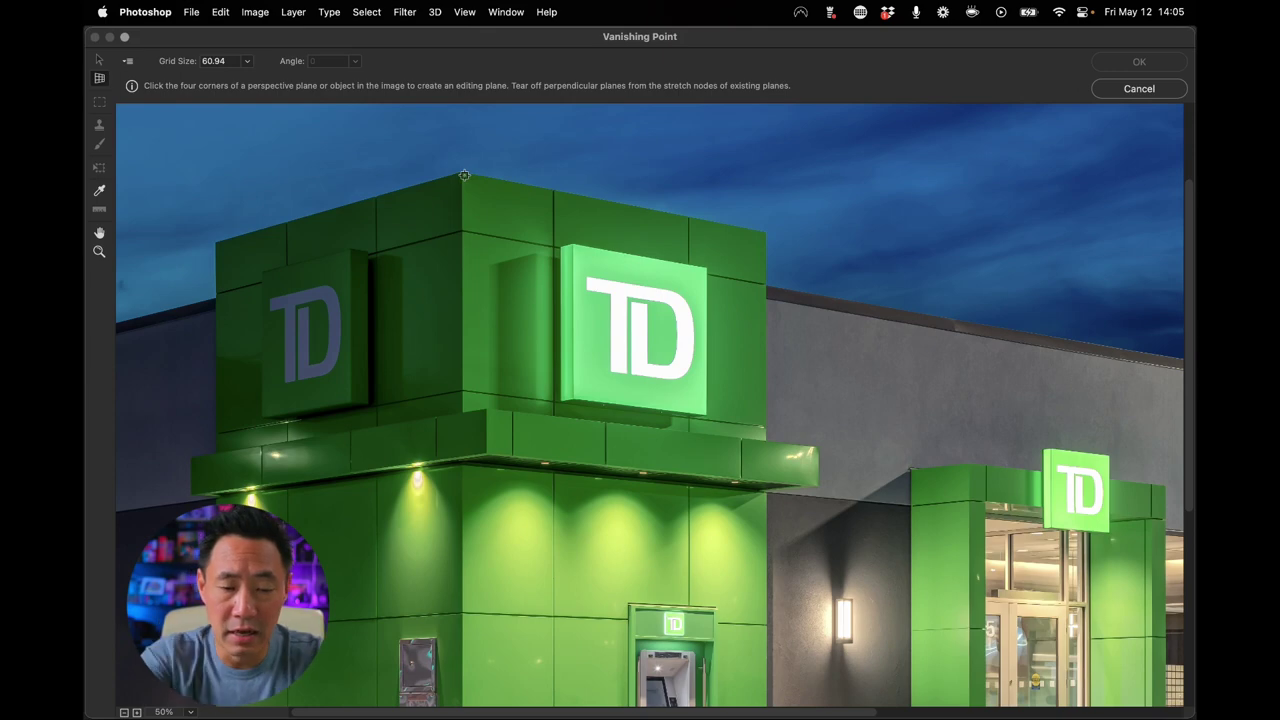
{"action": "scroll", "coordinate": [464, 175], "scroll_direction": "up", "scroll_amount": 1}
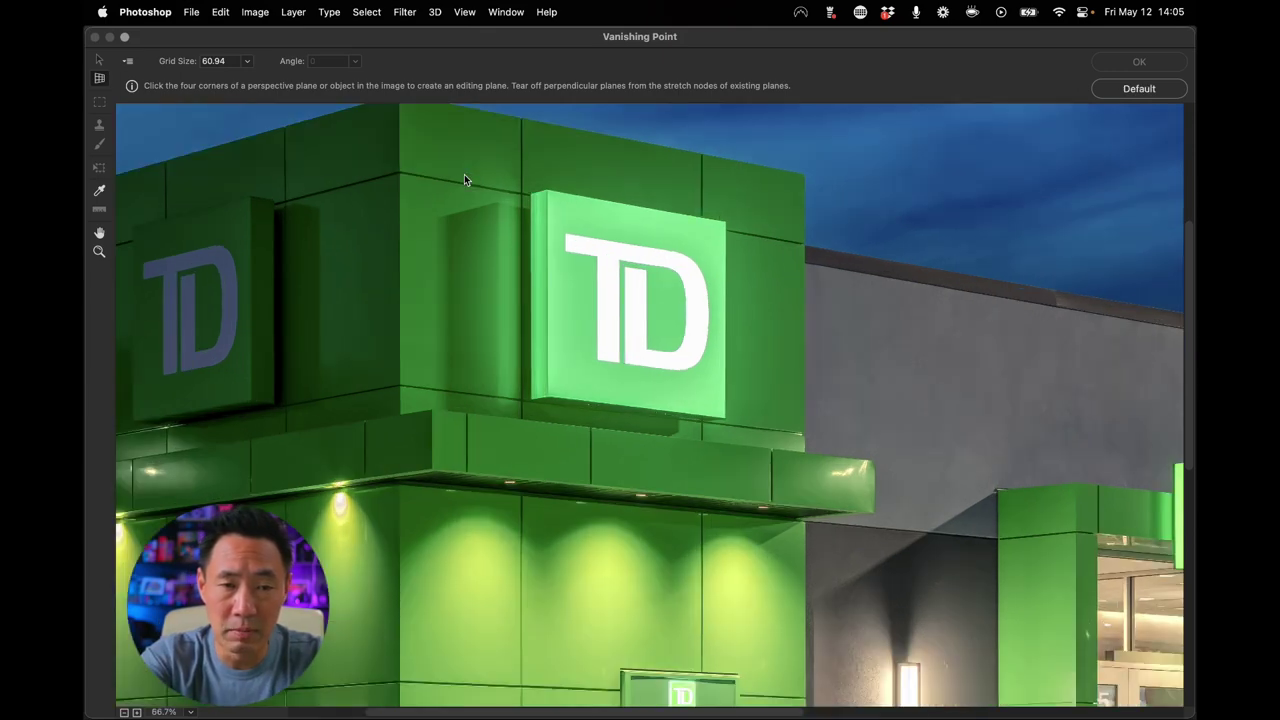
{"action": "scroll", "coordinate": [464, 180], "scroll_direction": "up", "scroll_amount": 1}
{"action": "left_click_drag", "start_coordinate": [337, 129], "coordinate": [440, 371]}
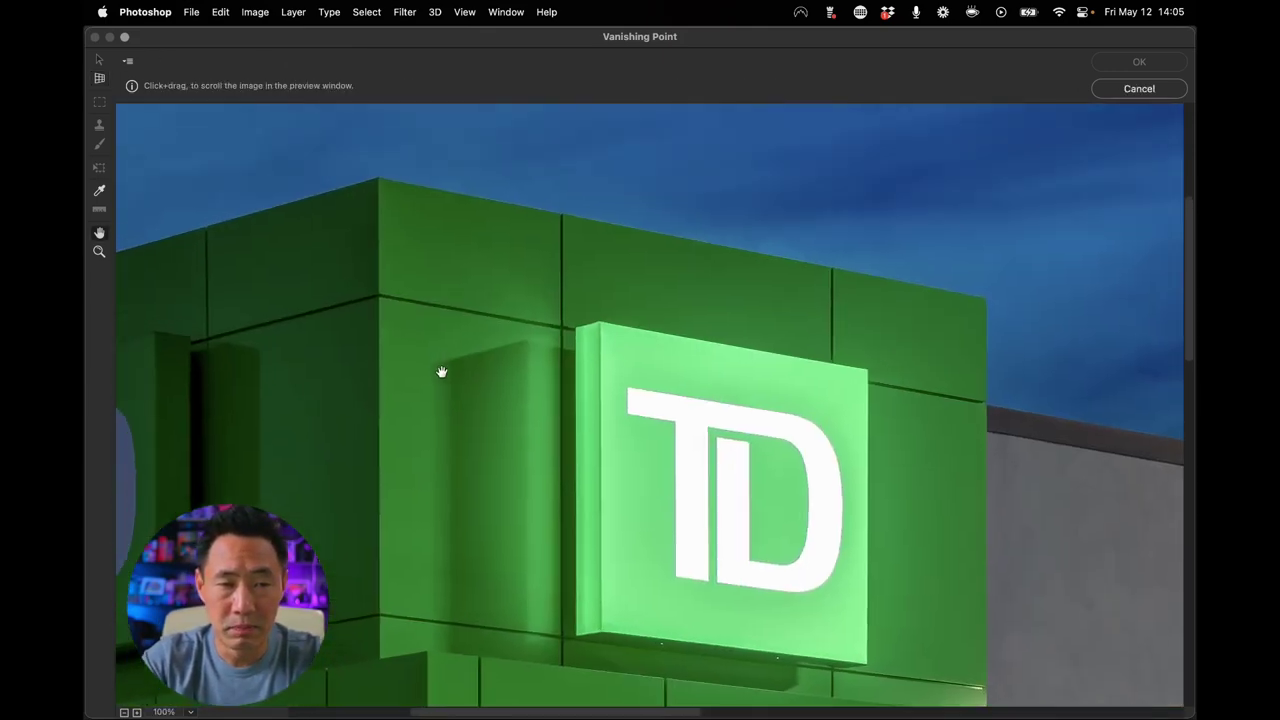
{"action": "left_click", "coordinate": [378, 179]}
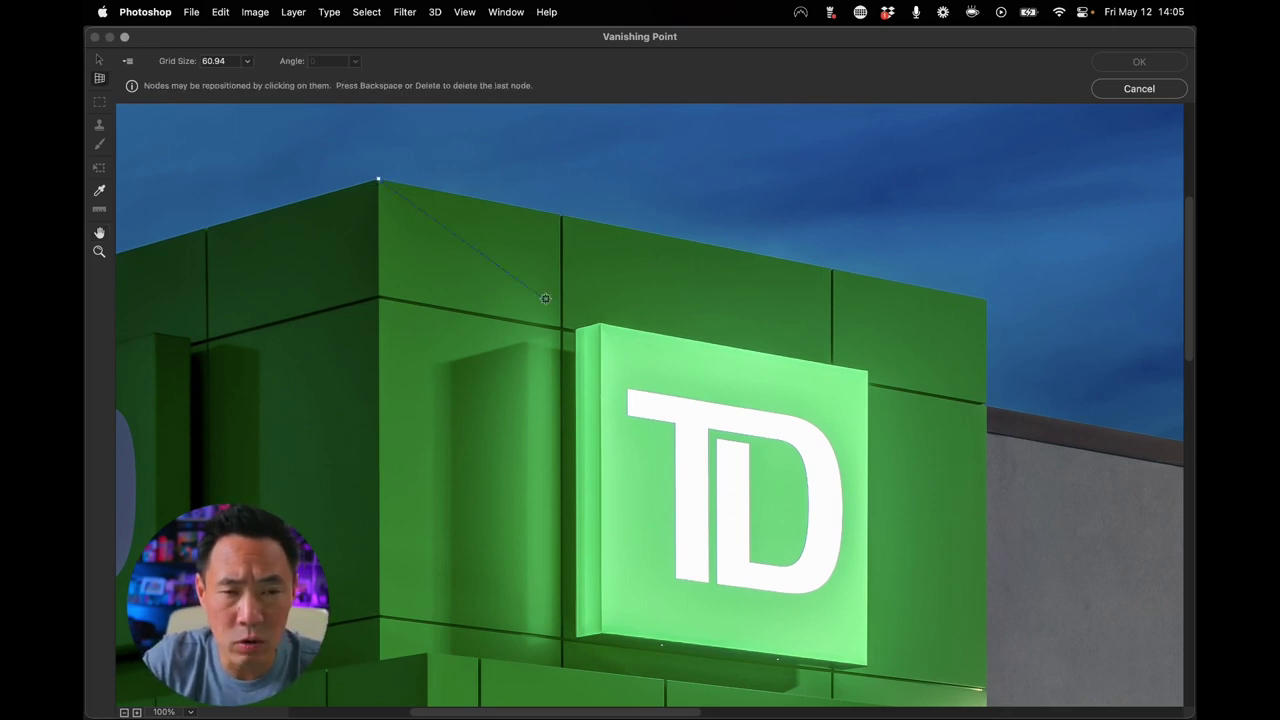
{"action": "left_click", "coordinate": [986, 299]}
Complete the perspective plane by placing its two lower corners along the panel seam at the top of the ATM
{"action": "scroll", "coordinate": [985, 590], "scroll_direction": "down", "scroll_amount": 2}
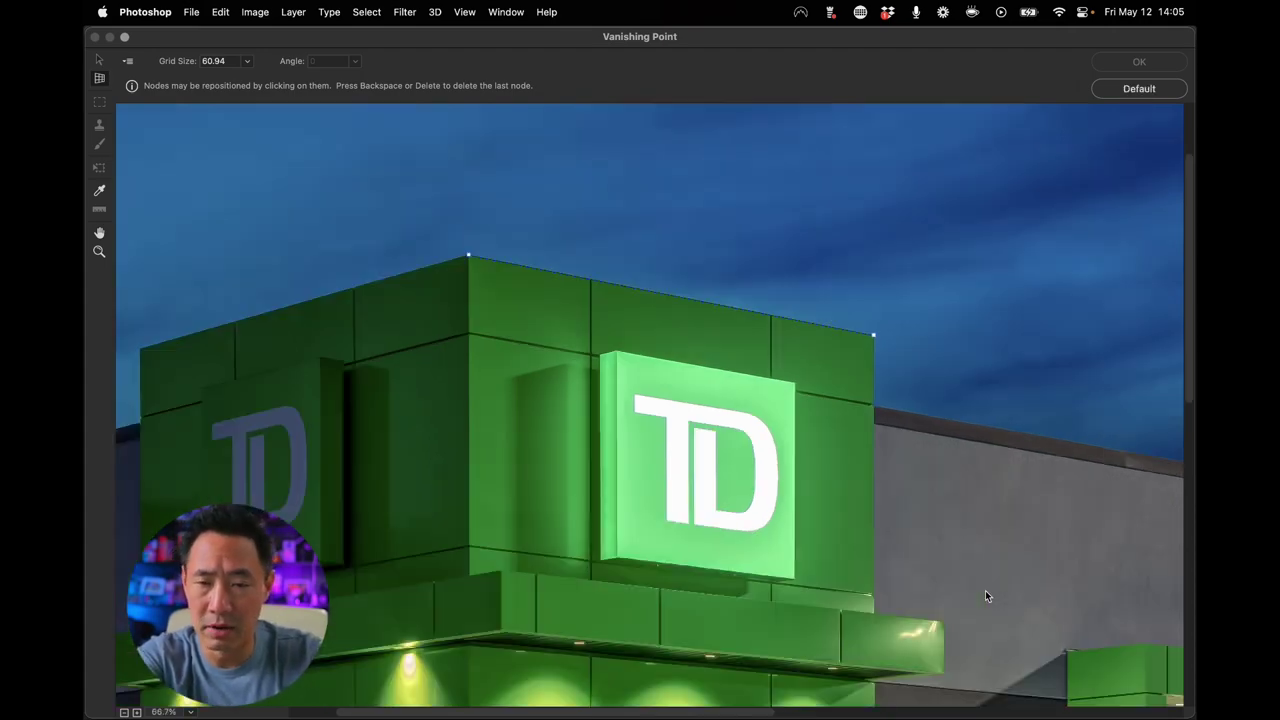
{"action": "scroll", "coordinate": [664, 560], "scroll_direction": "down", "scroll_amount": 5}
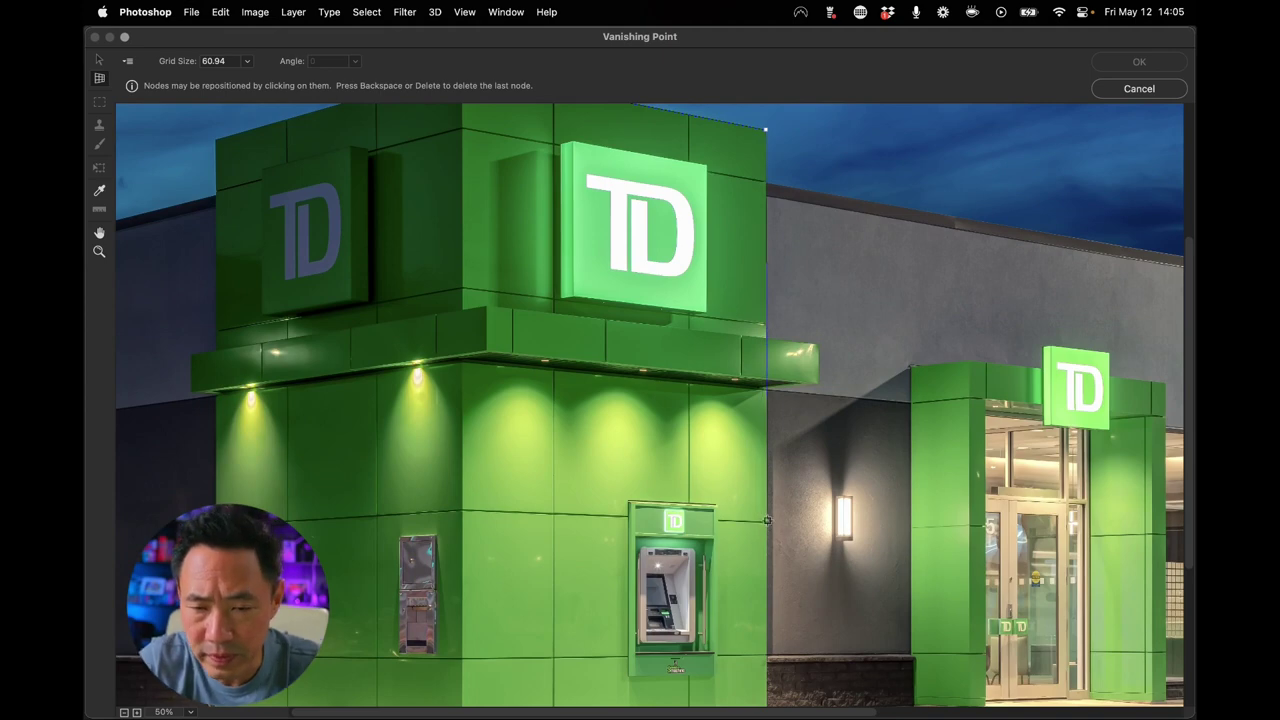
{"action": "scroll", "coordinate": [765, 519], "scroll_direction": "up", "scroll_amount": 2}
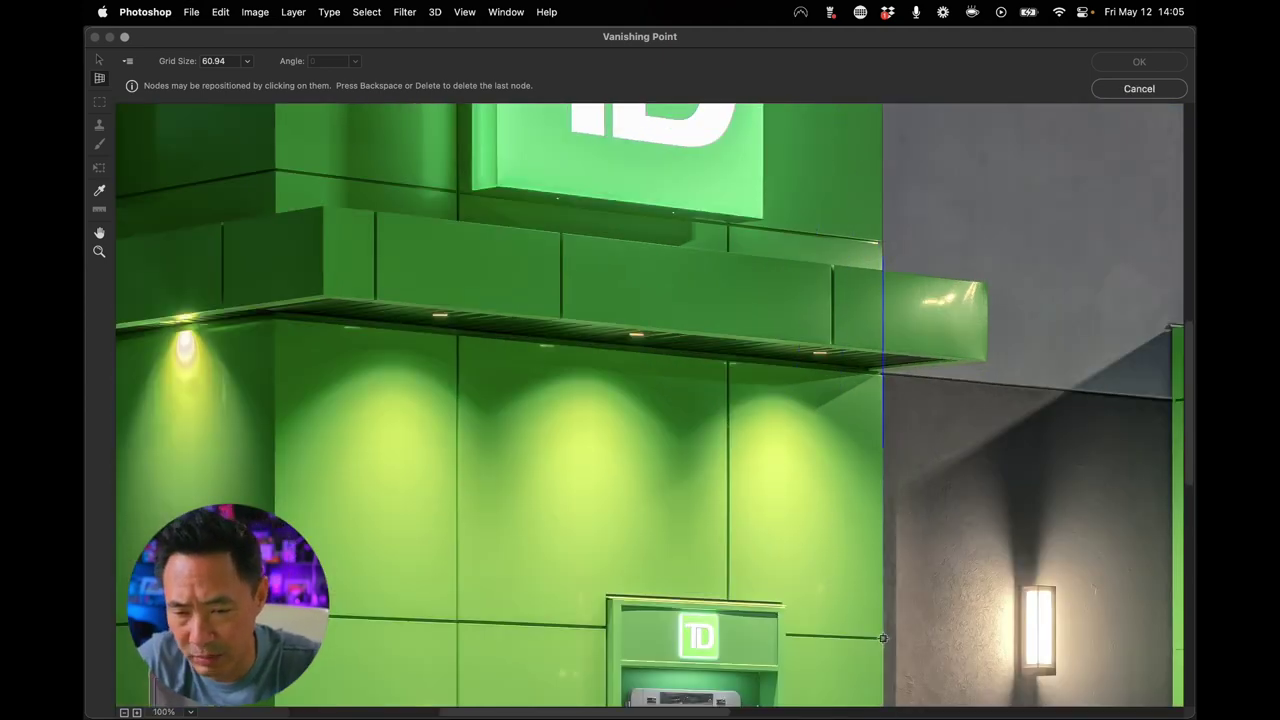
{"action": "left_click", "coordinate": [883, 638]}
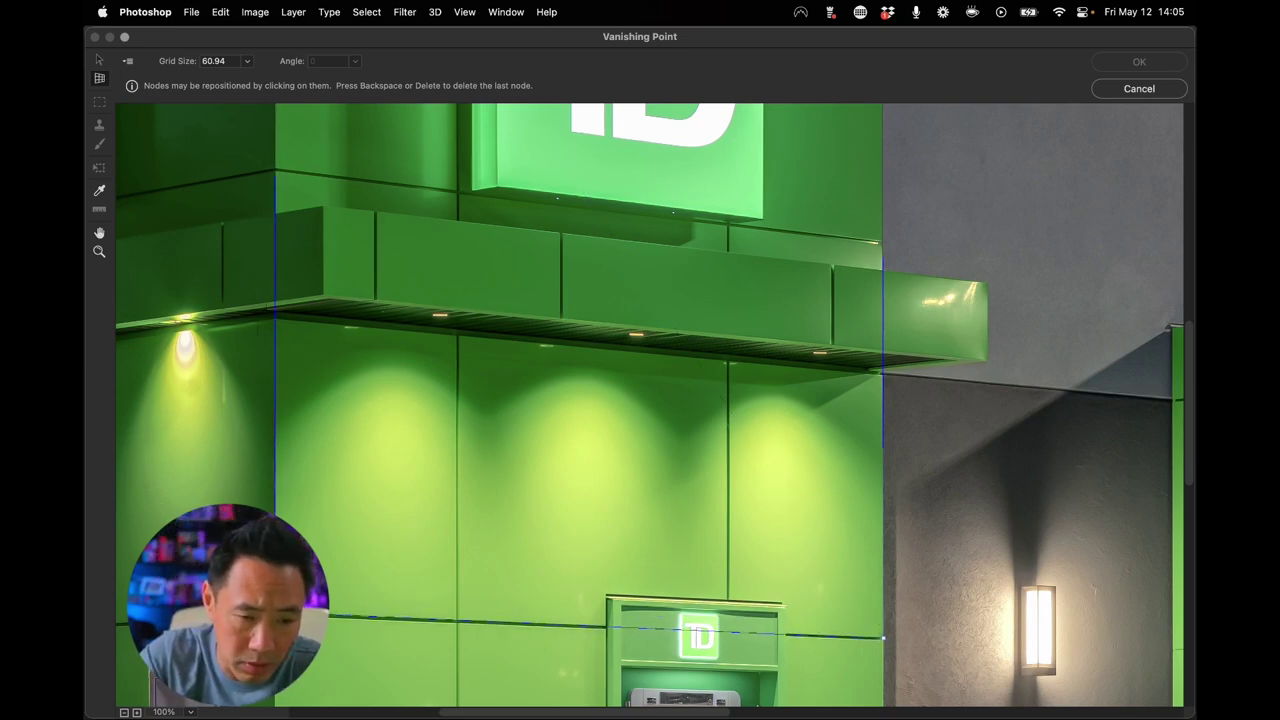
{"action": "left_click", "coordinate": [276, 618]}
{"action": "key", "text": "super+minus"}
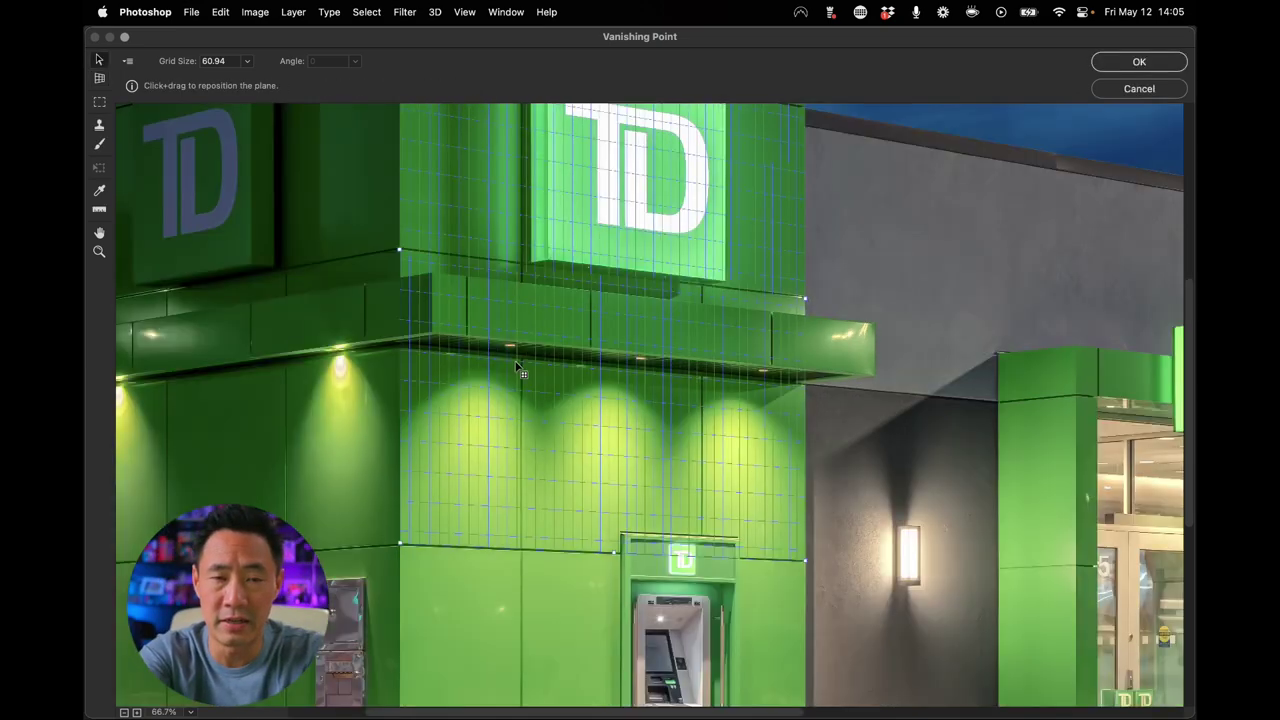
{"action": "key", "text": "super+minus"}
{"action": "key", "text": "space"}
{"action": "left_click_drag", "start_coordinate": [799, 203], "coordinate": [795, 300]}
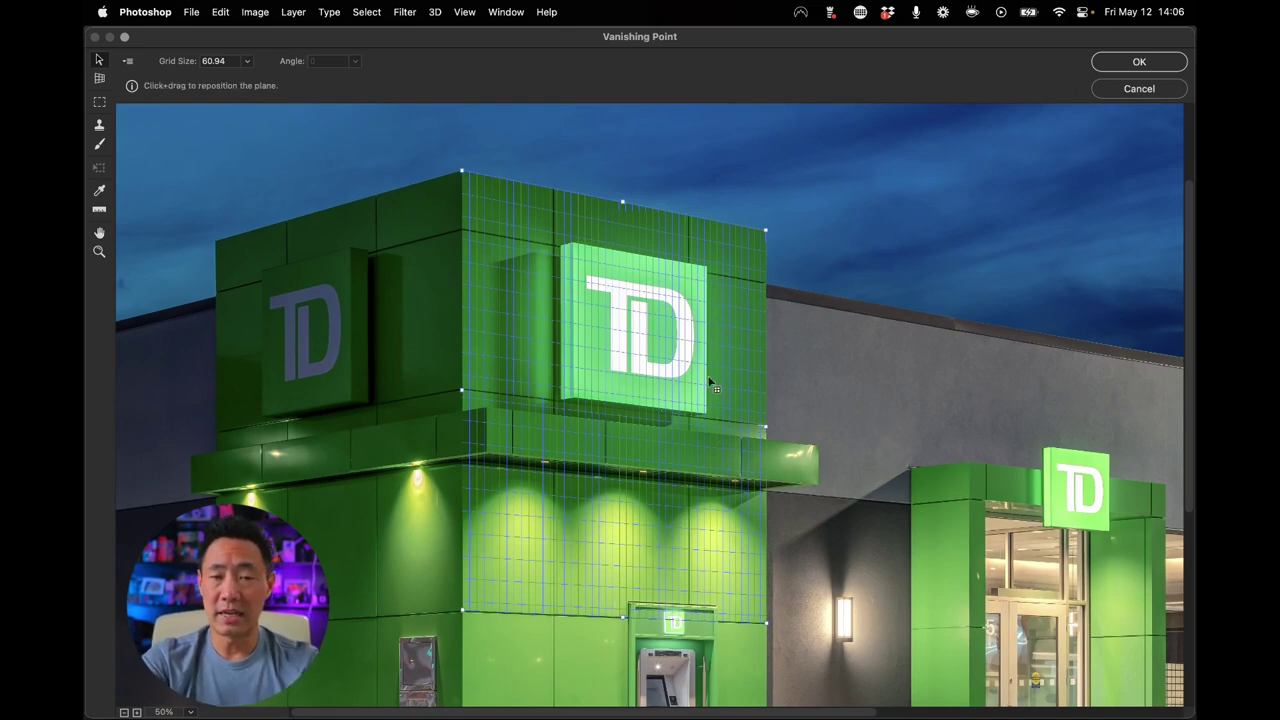
Tear off a perpendicular plane from the shared vertical edge of the grid across the tower's wall with the unlit TD sign
{"action": "left_click", "coordinate": [620, 305]}
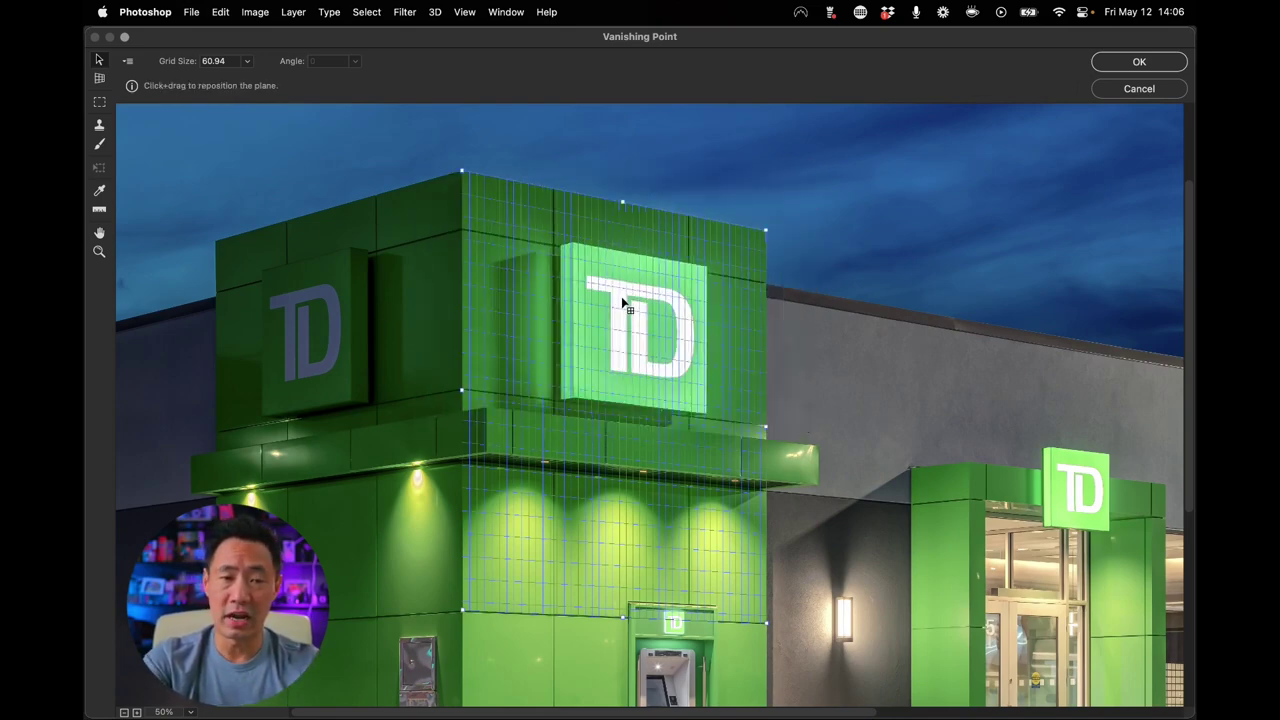
{"action": "left_click", "coordinate": [331, 329]}
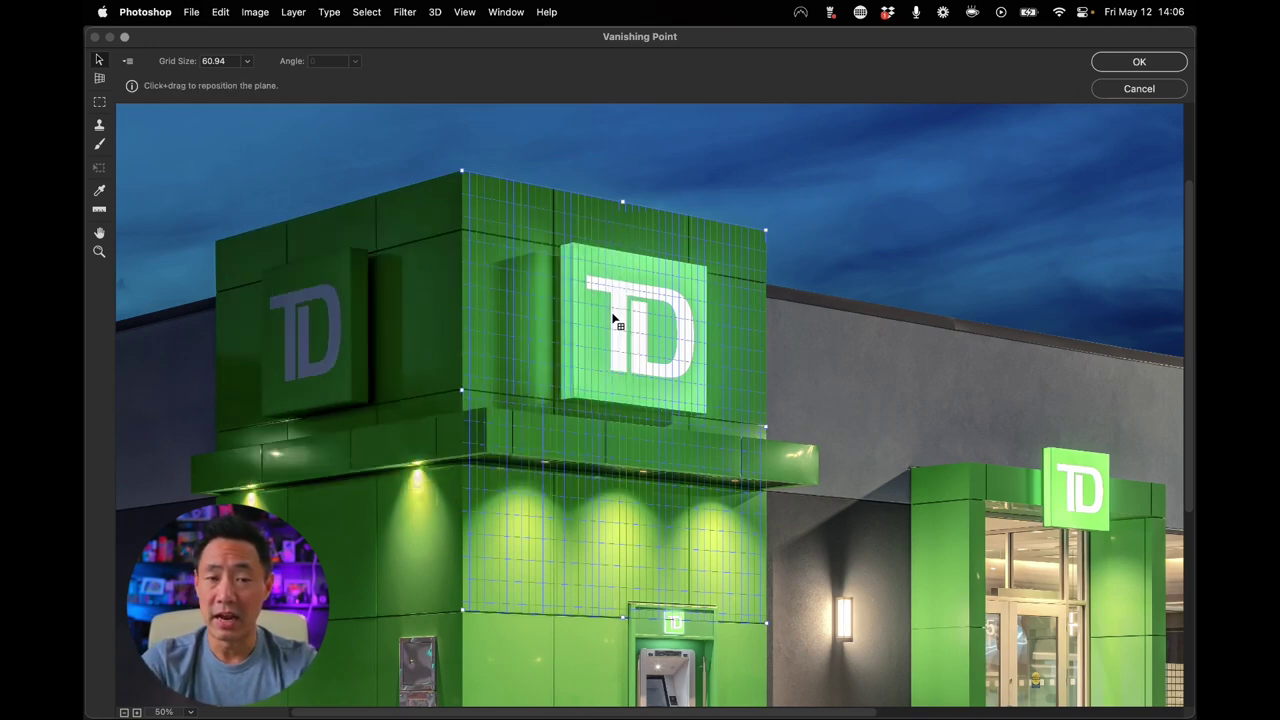
{"action": "key", "text": "super"}
{"action": "key", "text": "alt"}
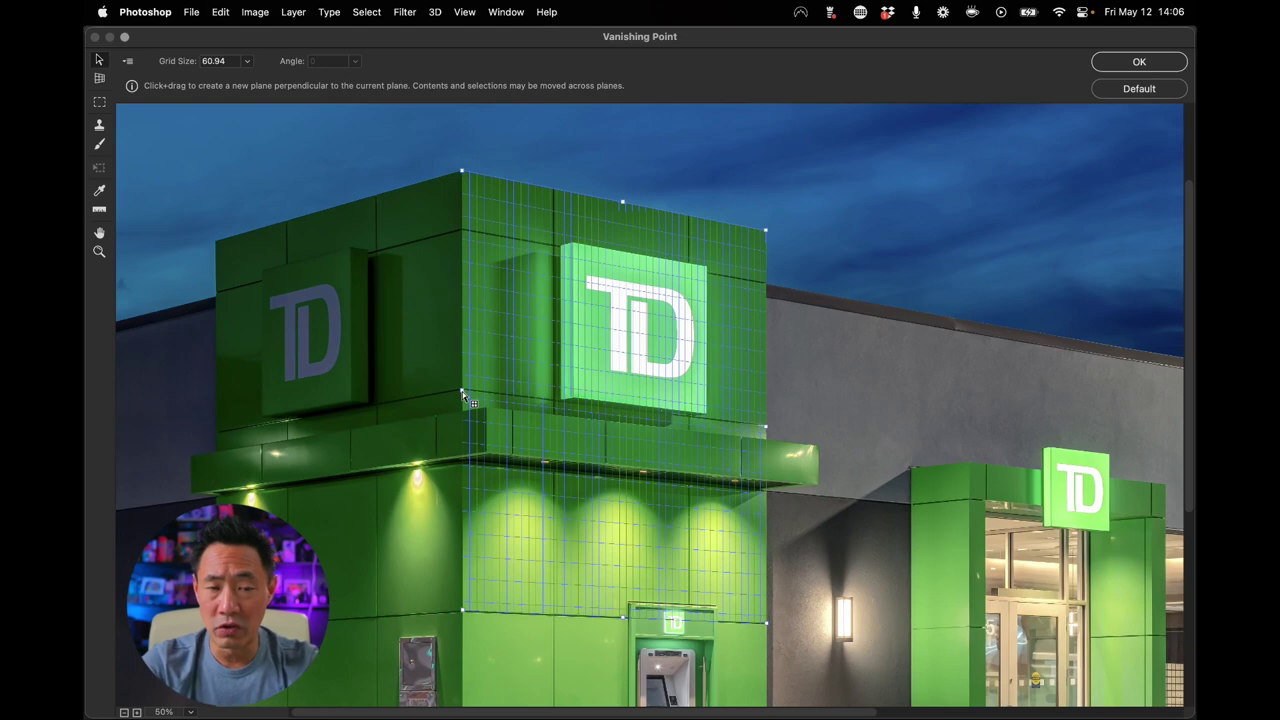
{"action": "left_click_drag", "start_coordinate": [462, 391], "coordinate": [460, 389]}
{"action": "key", "text": "super"}
{"action": "key", "text": "super"}
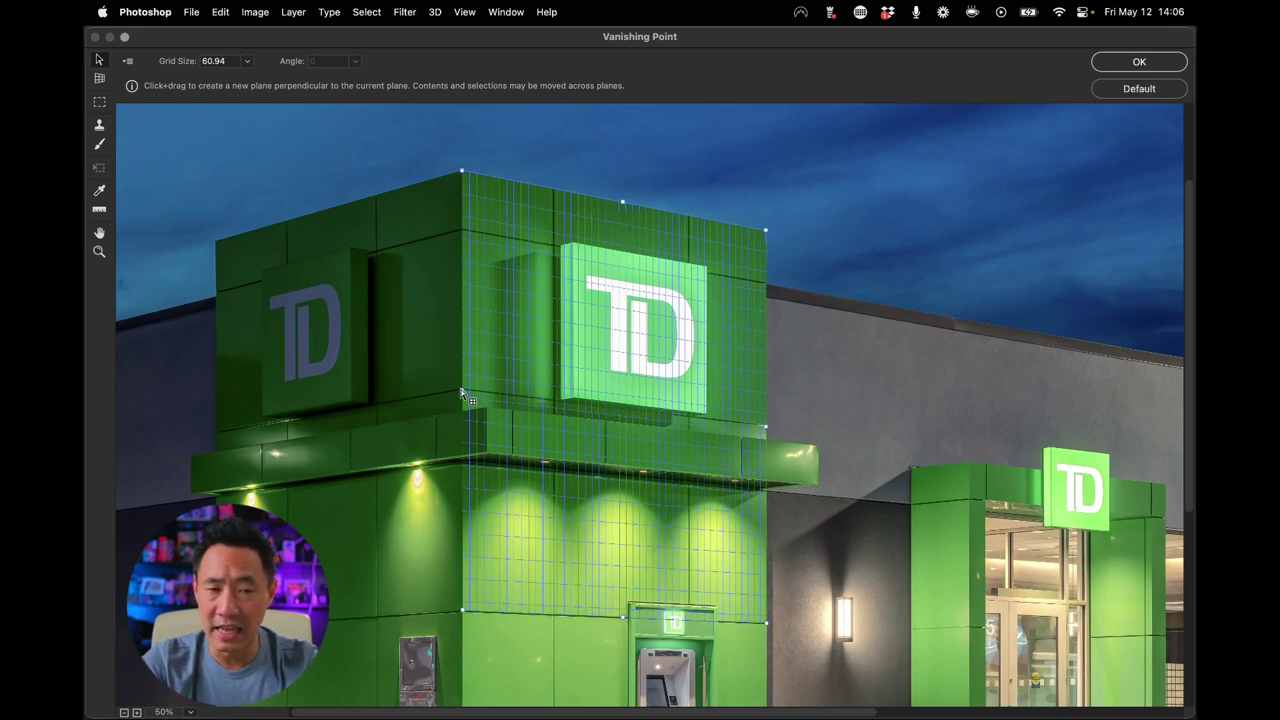
{"action": "left_click_drag", "start_coordinate": [461, 393], "coordinate": [191, 414]}
{"action": "left_click", "coordinate": [529, 330]}
{"action": "left_click", "coordinate": [388, 339]}
{"action": "left_click", "coordinate": [505, 329]}
{"action": "left_click", "coordinate": [400, 334]}
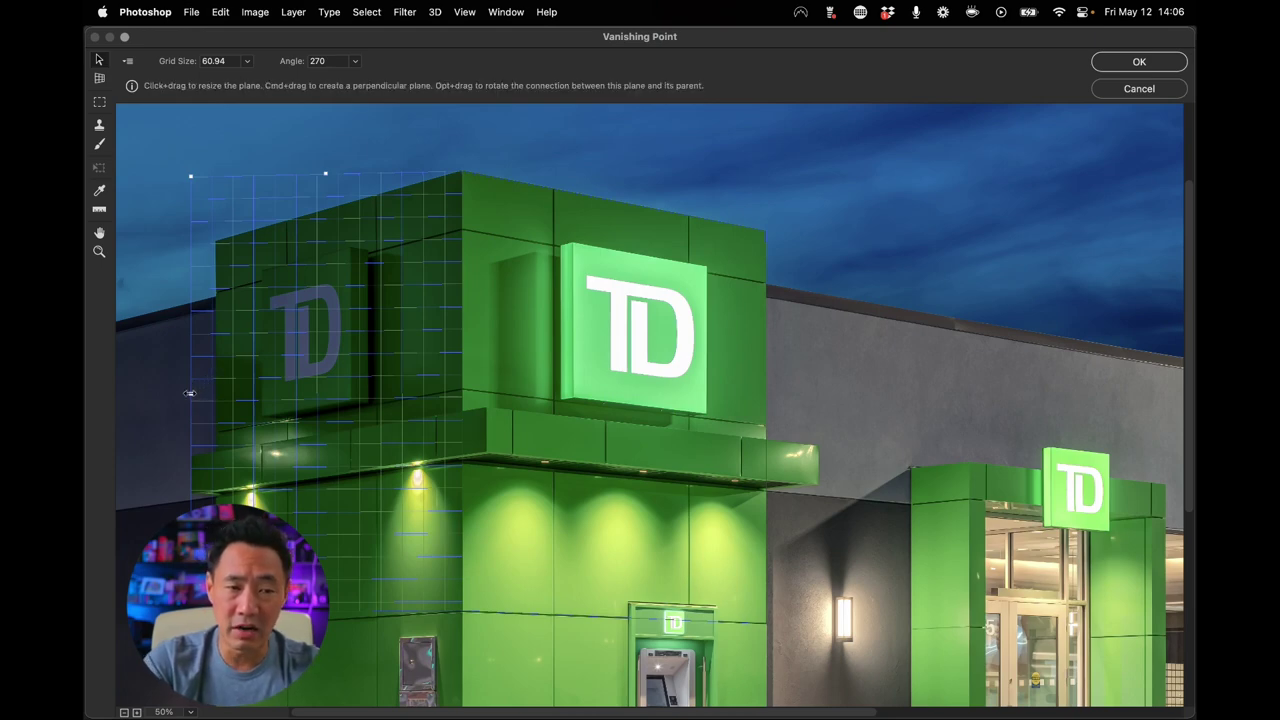
Narrow the perpendicular plane to the unlit wall's outer edge and pull its outer corners to match the roofline and lower seam
{"action": "left_click_drag", "start_coordinate": [190, 393], "coordinate": [214, 393]}
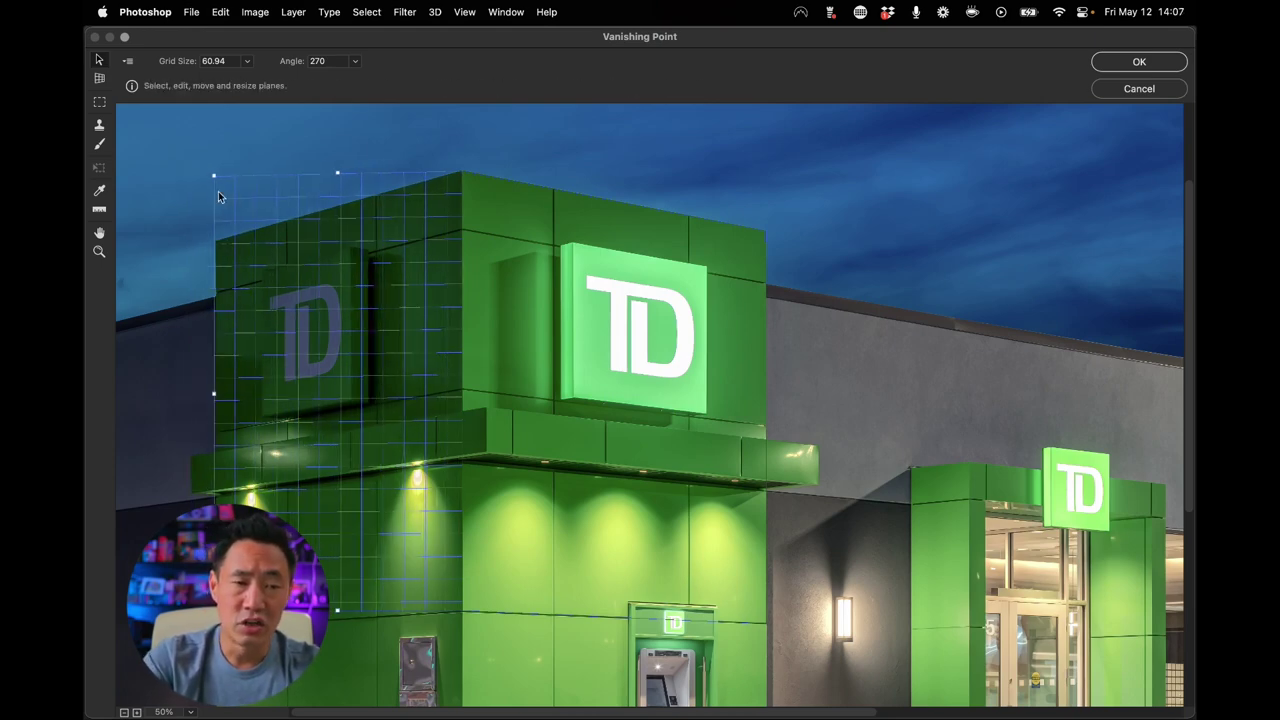
{"action": "left_click_drag", "start_coordinate": [215, 176], "coordinate": [219, 209]}
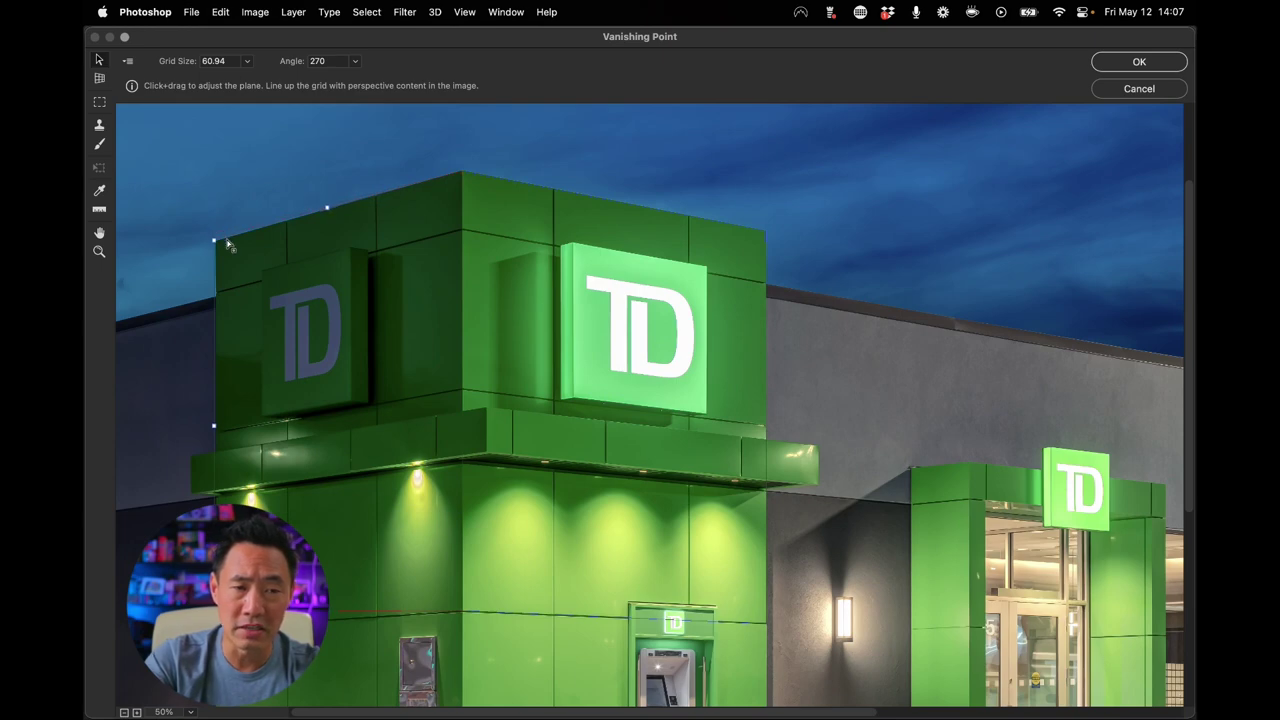
{"action": "left_click_drag", "start_coordinate": [214, 612], "coordinate": [214, 625]}
Fine-tune the perpendicular plane's lower outer corner to sit where the panel seam meets the wall's outer edge
{"action": "key", "text": "super+plus"}
{"action": "key", "text": "super+plus"}
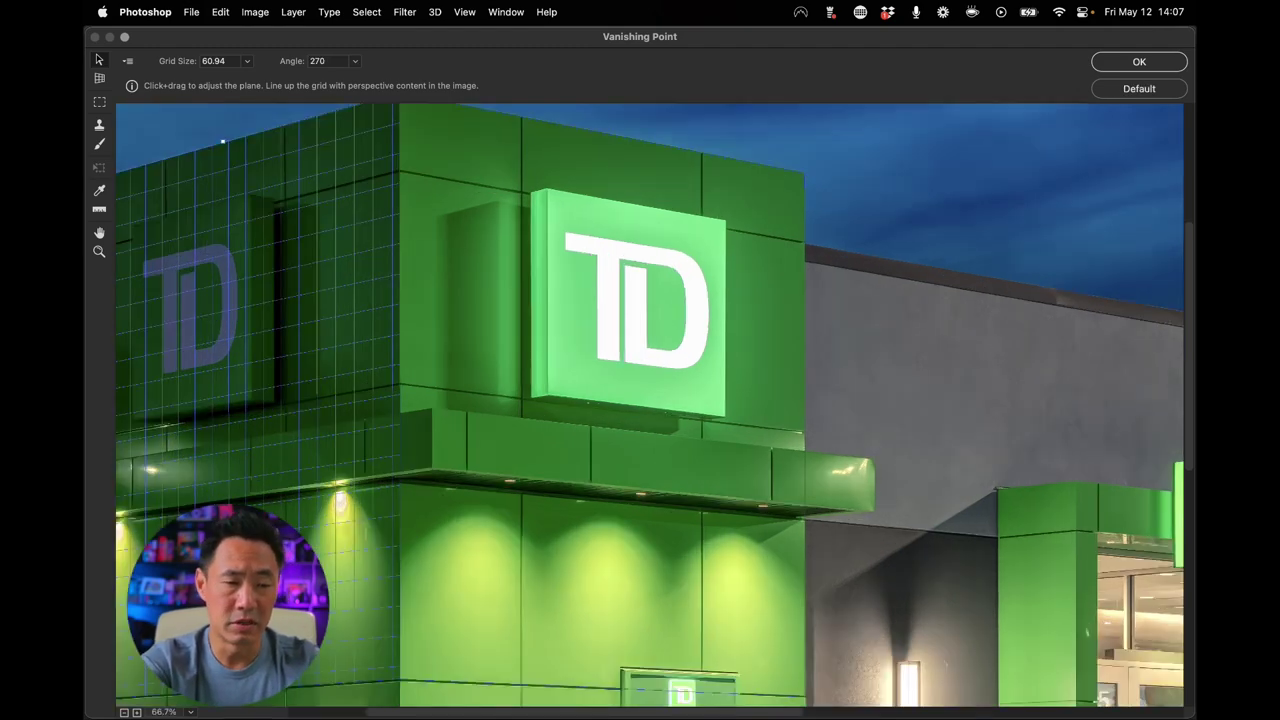
{"action": "key", "text": "h"}
{"action": "left_click_drag", "start_coordinate": [170, 526], "coordinate": [500, 441]}
{"action": "left_click_drag", "start_coordinate": [446, 486], "coordinate": [680, 440]}
{"action": "scroll", "coordinate": [428, 617], "scroll_direction": "down", "scroll_amount": 3}
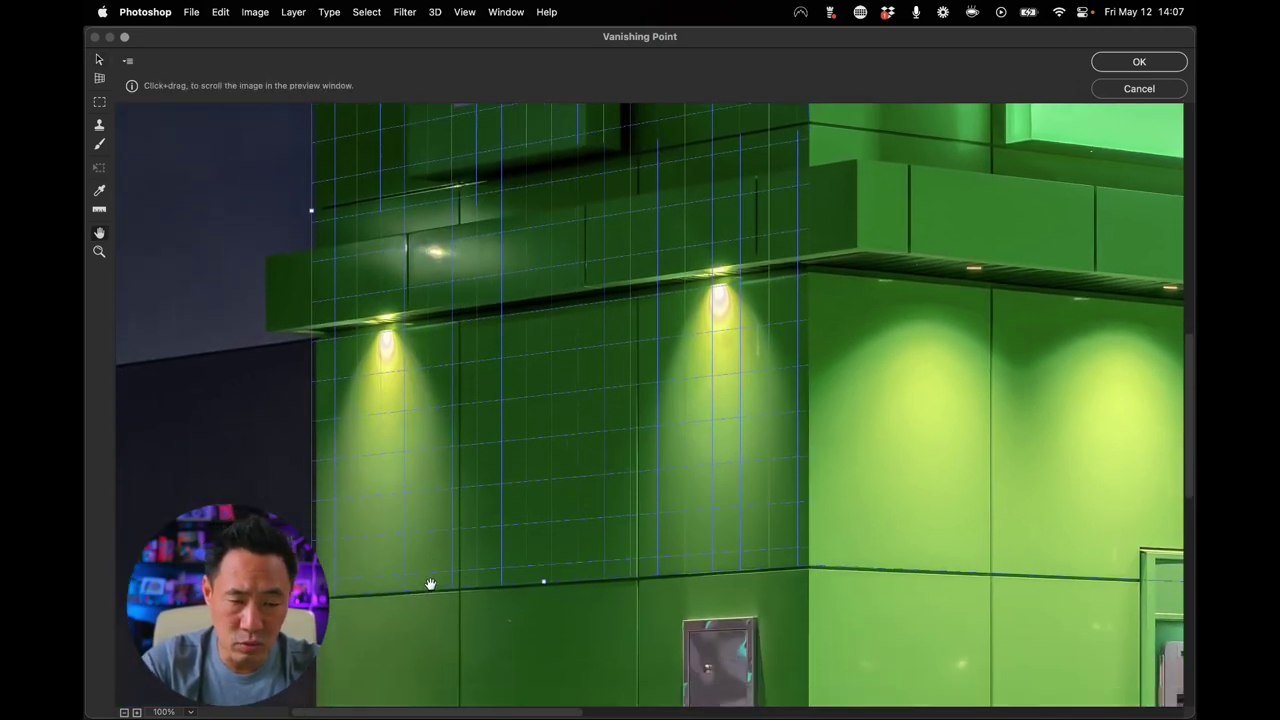
{"action": "key", "text": "v"}
{"action": "key", "text": "super+equal"}
{"action": "key", "text": "h"}
{"action": "left_click_drag", "start_coordinate": [430, 584], "coordinate": [714, 417]}
{"action": "key", "text": "v"}
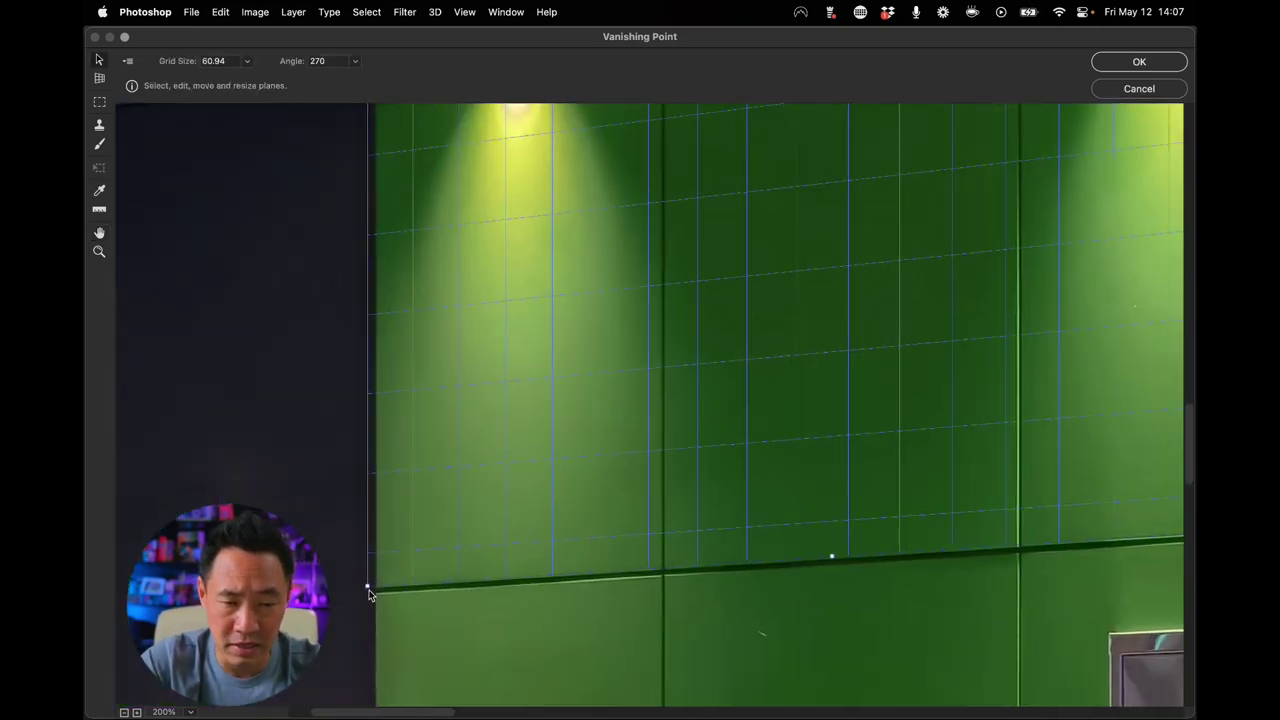
{"action": "left_click_drag", "start_coordinate": [368, 590], "coordinate": [378, 592]}
Fine-tune the perpendicular plane's upper outer corner to sit exactly on the unlit wall's roof corner
{"action": "scroll", "coordinate": [497, 246], "scroll_direction": "up", "scroll_amount": 10}
{"action": "scroll", "coordinate": [497, 246], "scroll_direction": "up", "scroll_amount": 3}
{"action": "scroll", "coordinate": [497, 246], "scroll_direction": "down", "scroll_amount": 15}
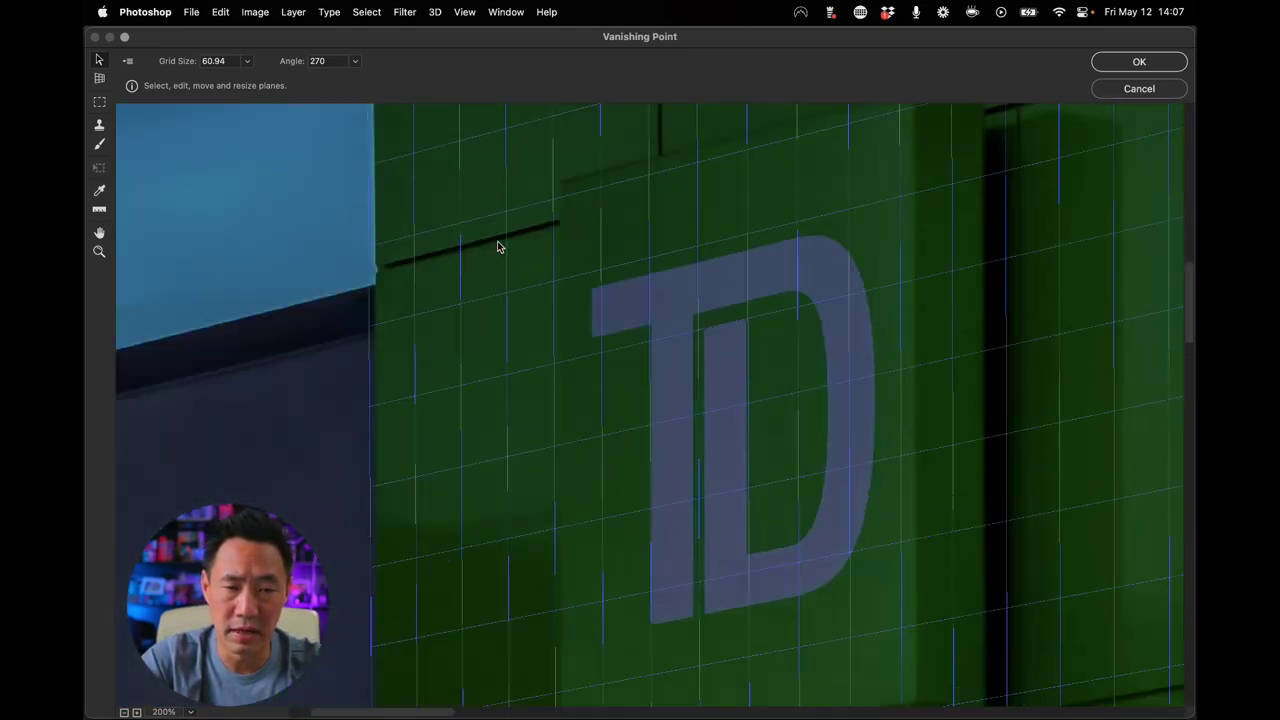
{"action": "scroll", "coordinate": [497, 241], "scroll_direction": "up", "scroll_amount": 5}
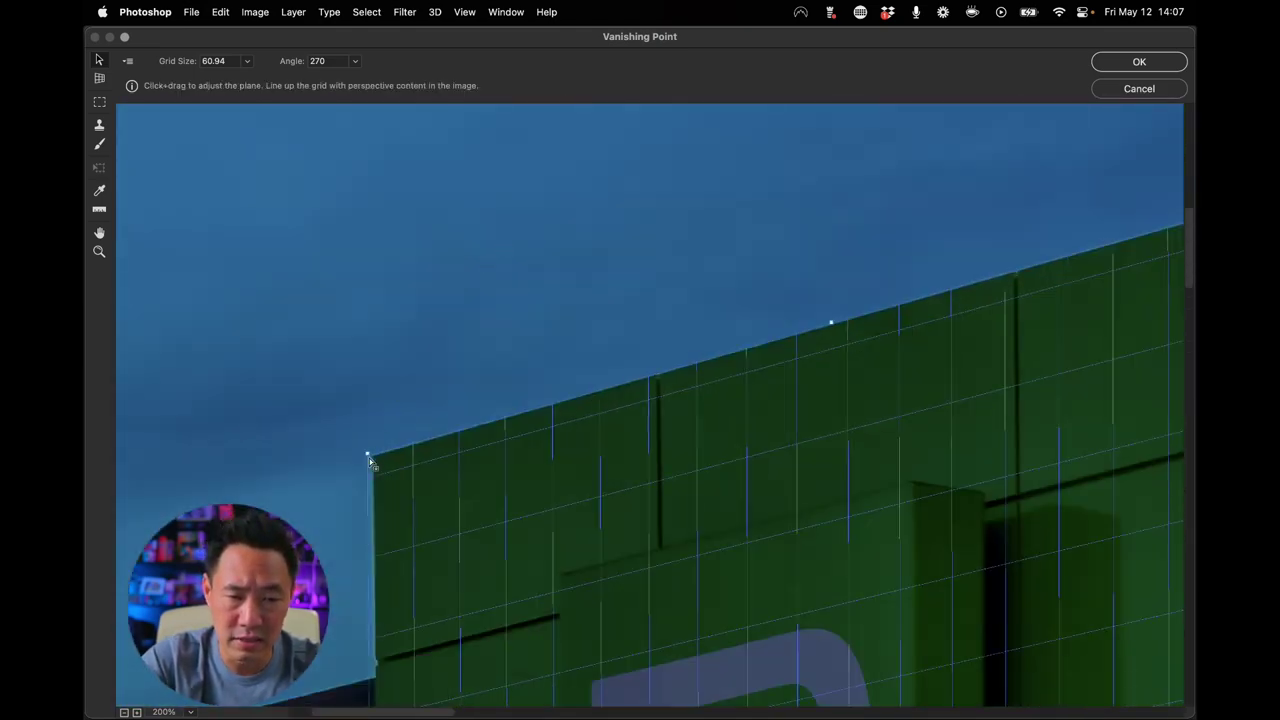
{"action": "left_click_drag", "start_coordinate": [368, 457], "coordinate": [371, 457]}
{"action": "key", "text": "super+z"}
{"action": "key", "text": "super+z"}
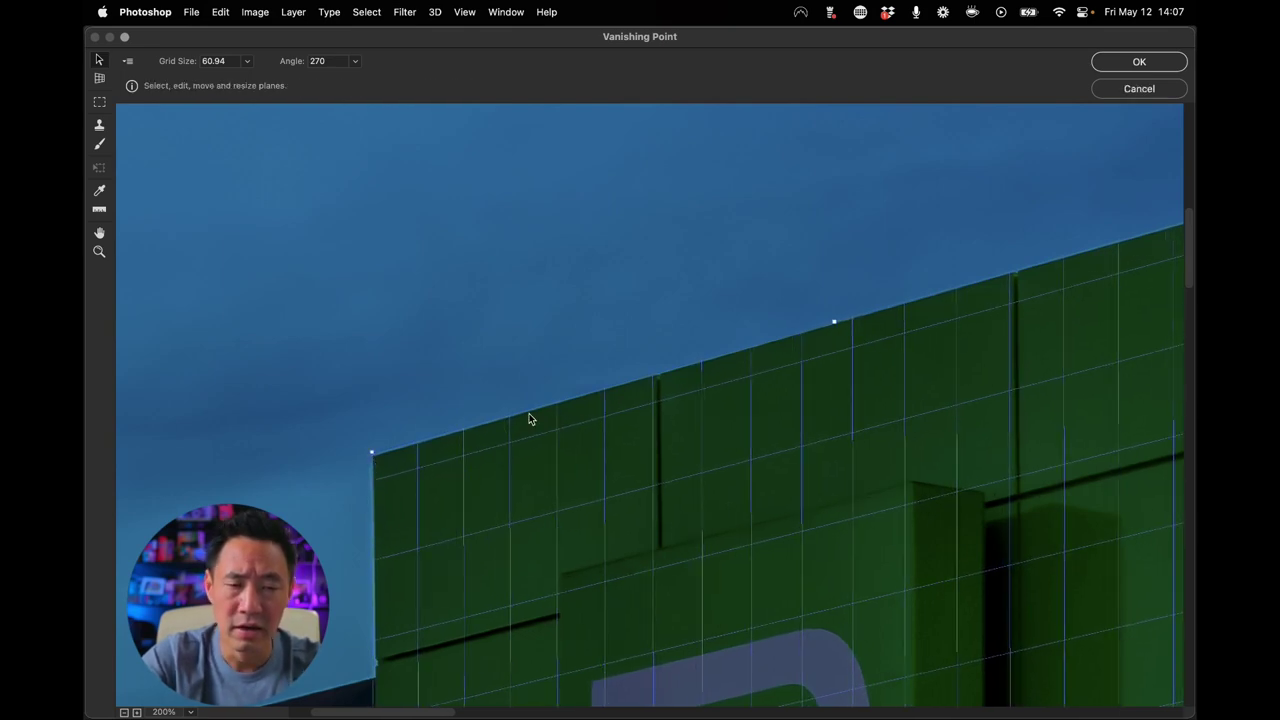
Marquee-select the upper part of the wall with the lit TD sign, from the tower's roof corner down to the canopy
{"action": "key", "text": "alt"}
{"action": "key", "text": "super+minus"}
{"action": "key", "text": "super+minus"}
{"action": "key", "text": "super+minus"}
{"action": "key", "text": "super+minus"}
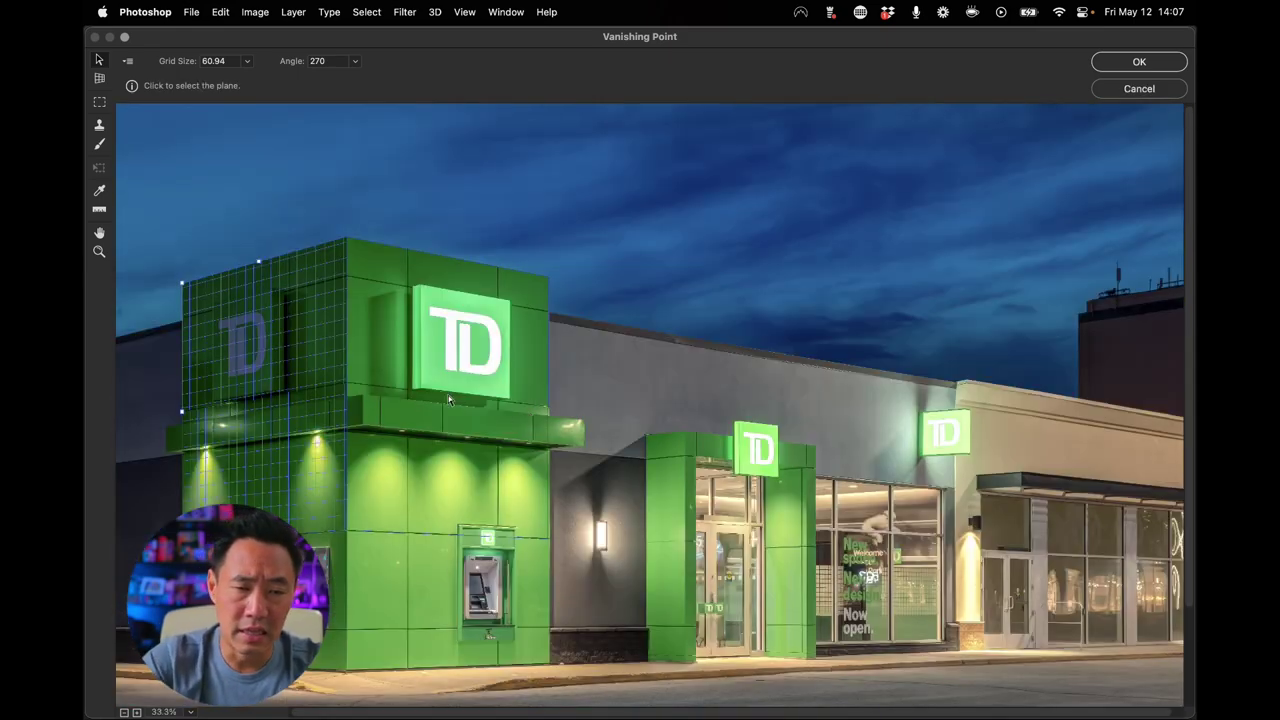
{"action": "left_click", "coordinate": [399, 397]}
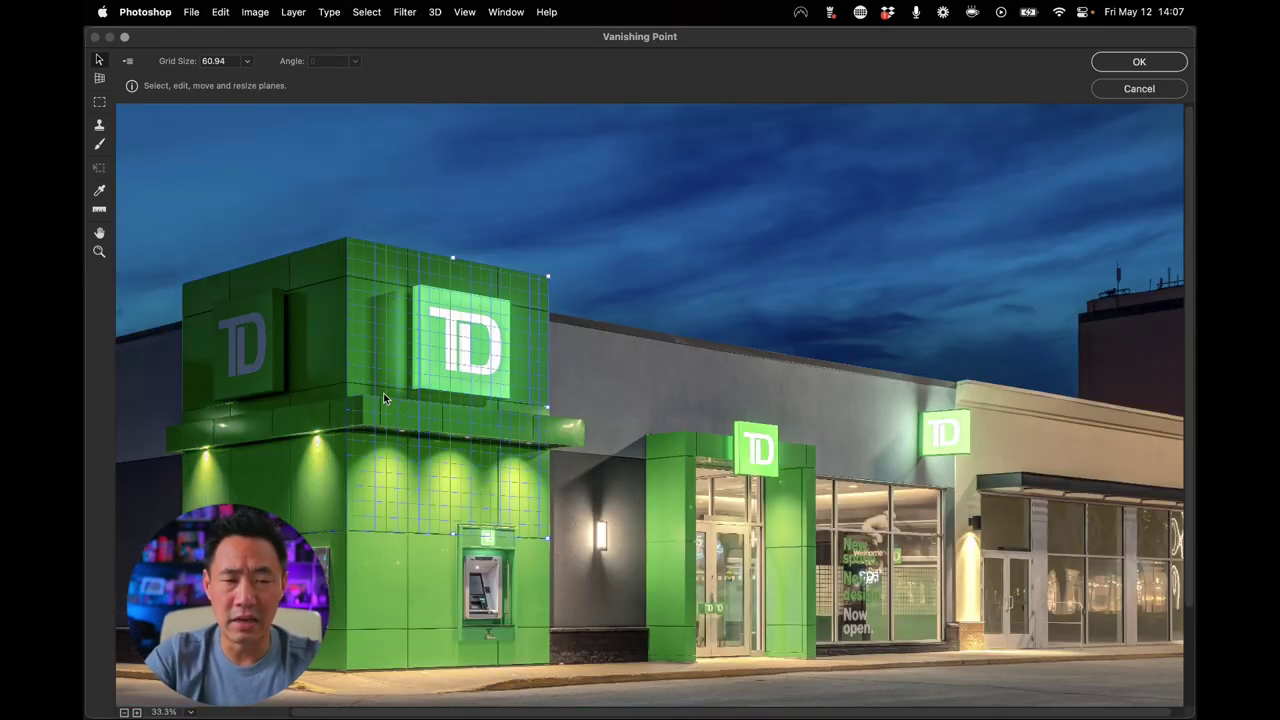
{"action": "key", "text": "super+shift+z"}
{"action": "key", "text": "super+z"}
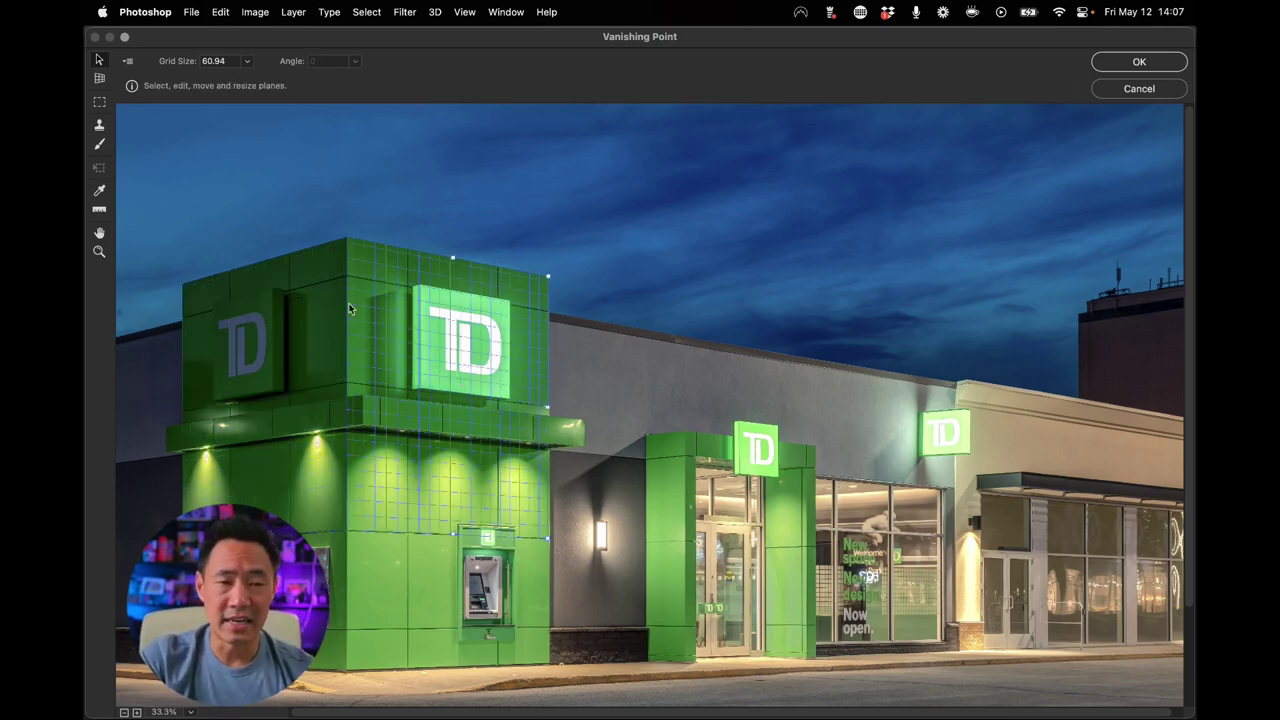
{"action": "left_click", "coordinate": [100, 105]}
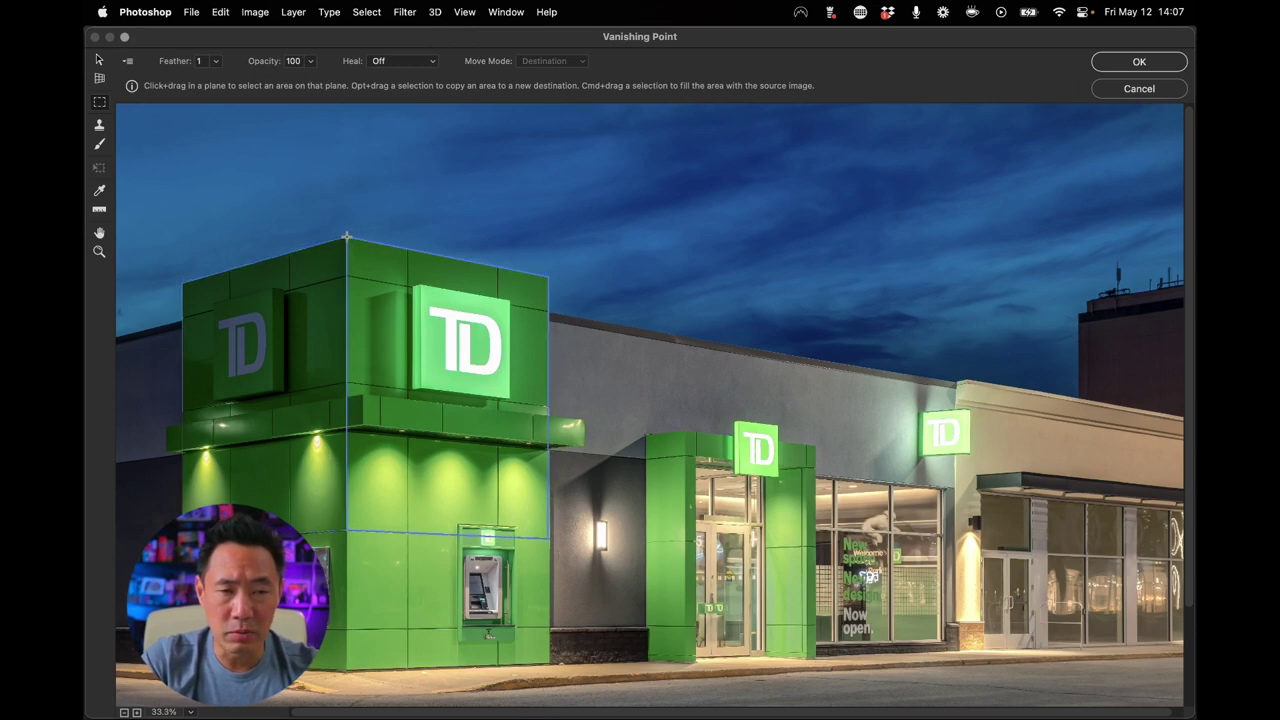
{"action": "left_click_drag", "start_coordinate": [346, 238], "coordinate": [548, 412]}
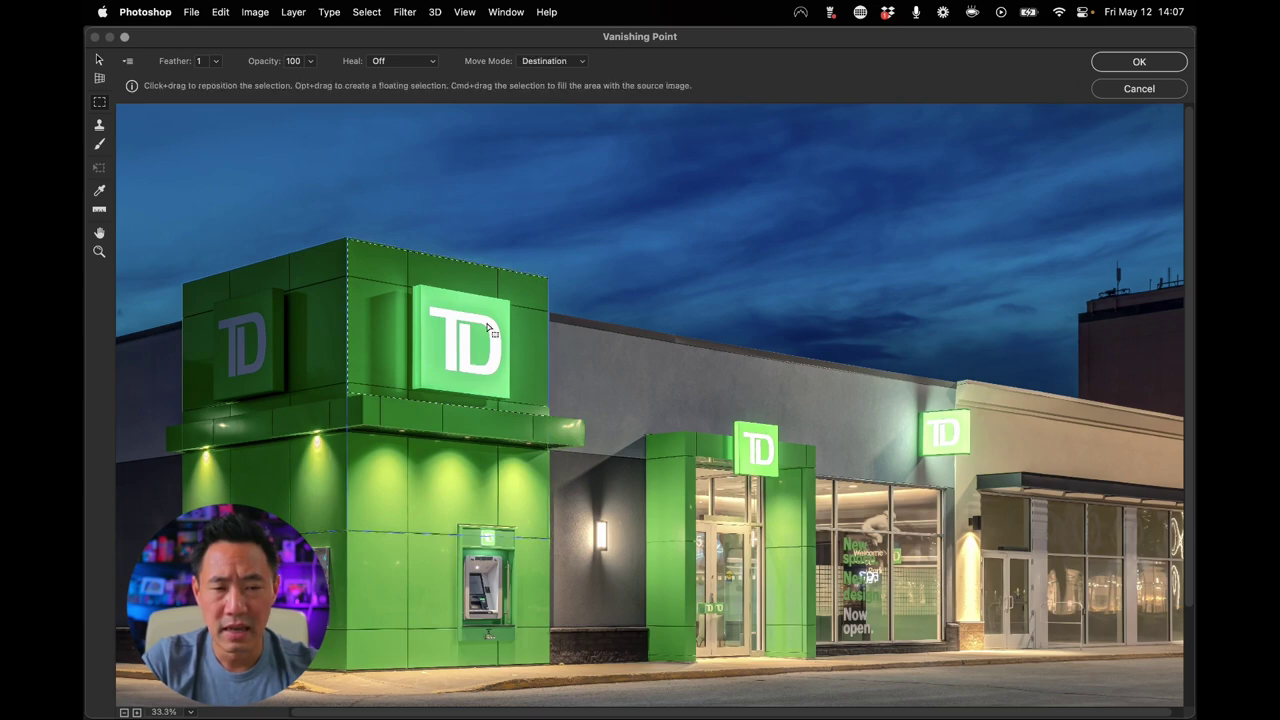
Copy the selected wall area with the lit TD sign onto the tower's unlit wall, aligned with the roofline and corner edge
{"action": "key", "text": "super"}
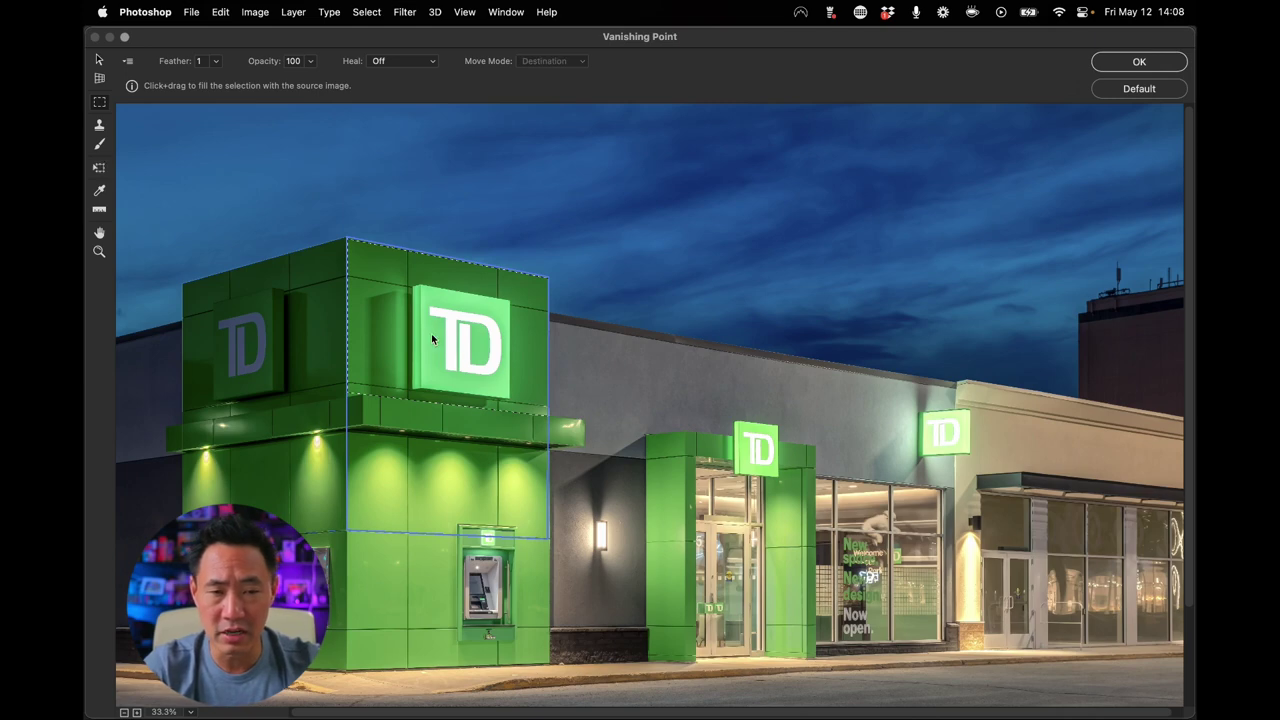
{"action": "left_click_drag", "start_coordinate": [431, 335], "coordinate": [268, 337]}
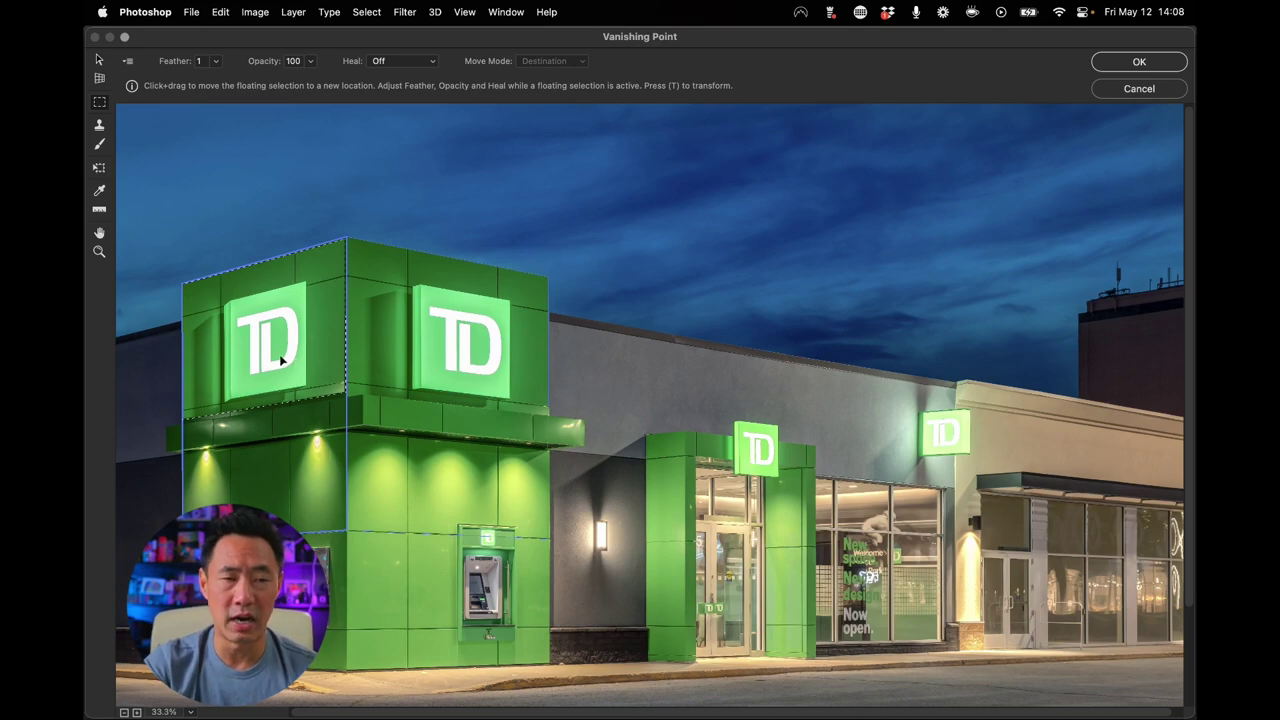
{"action": "key", "text": "super+d"}
Mirror the floating wall copy with the Transform tool's Flip option, trying Flop as well and turning Flop back off
{"action": "left_click", "coordinate": [101, 172]}
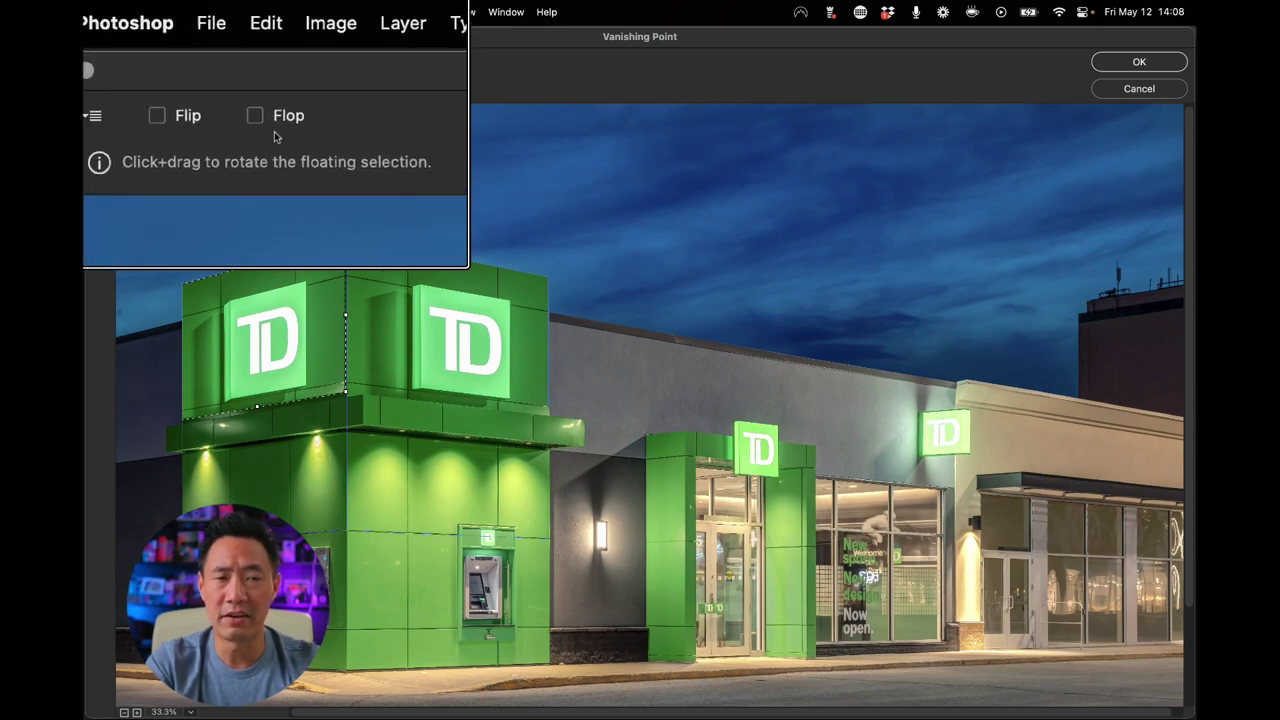
{"action": "left_click", "coordinate": [163, 61]}
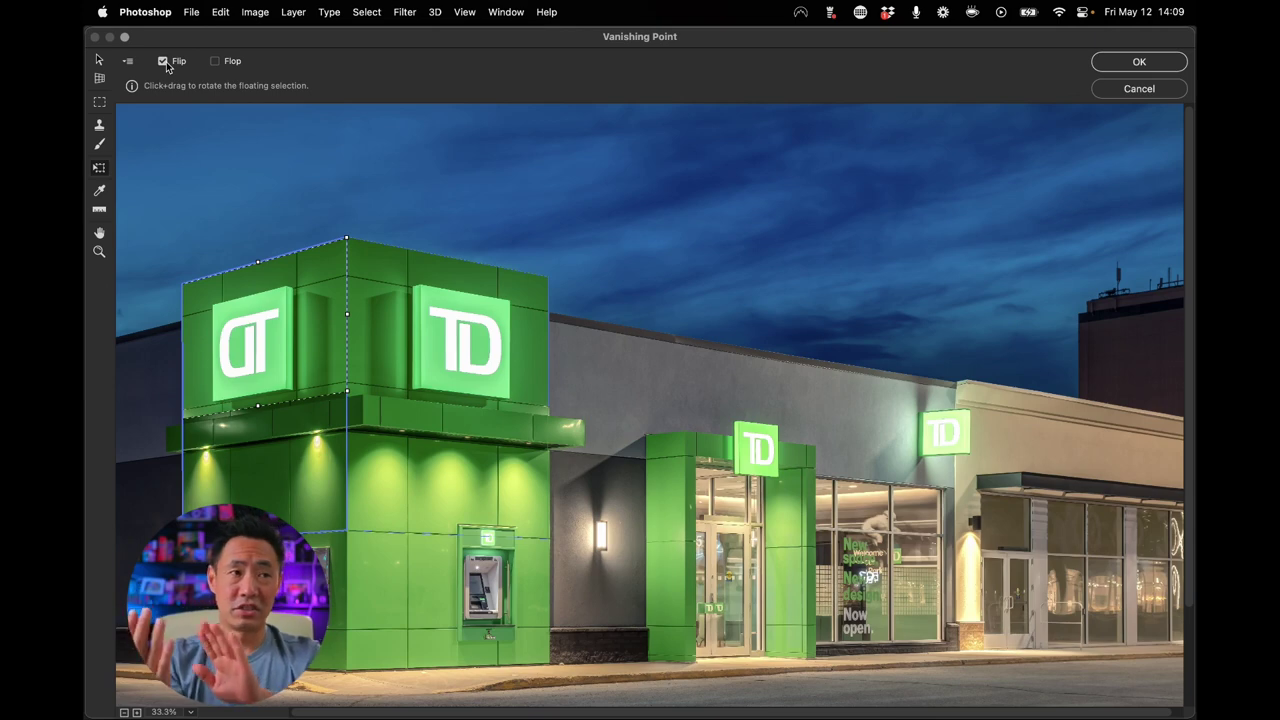
{"action": "left_click", "coordinate": [217, 58]}
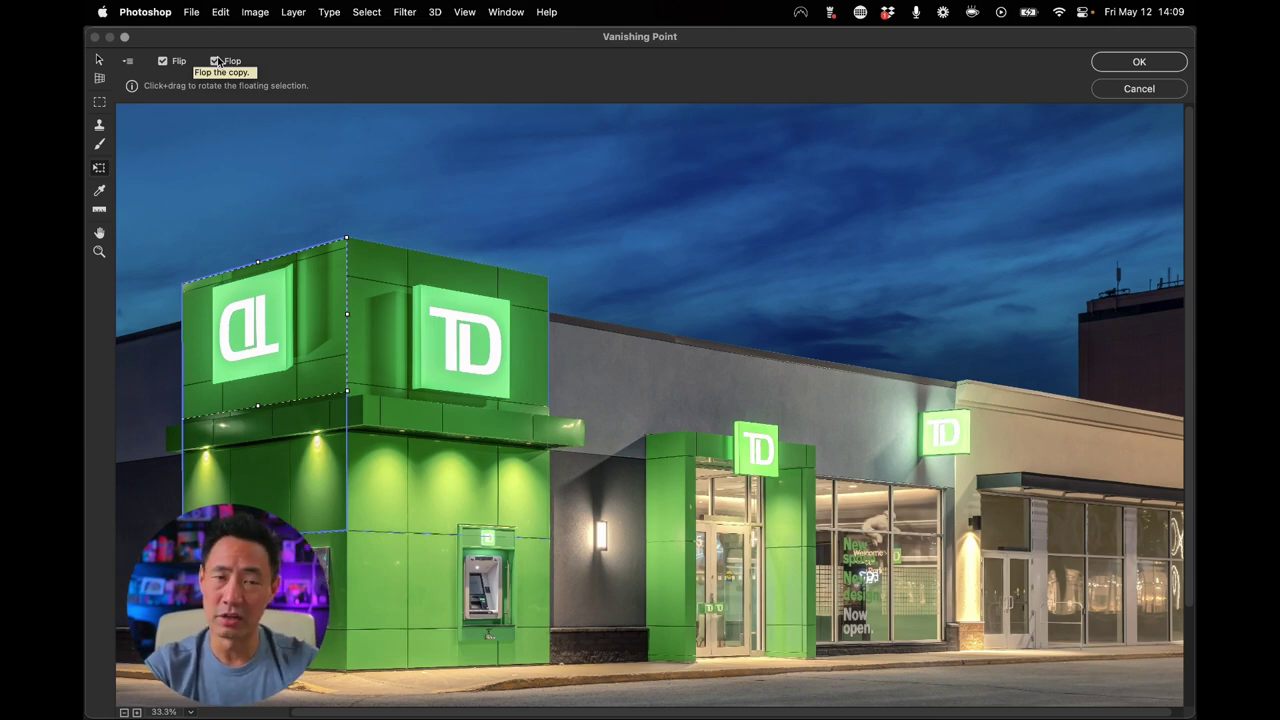
{"action": "left_click", "coordinate": [216, 62]}
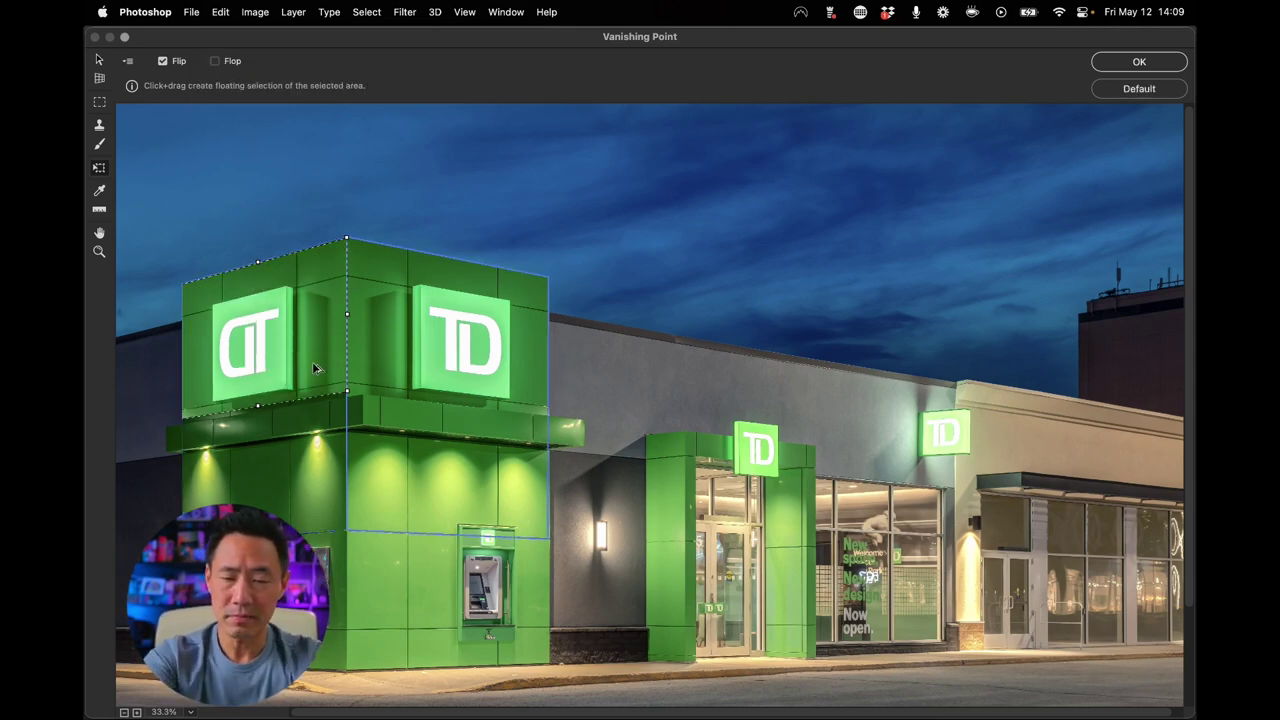
Nudge the mirrored wall copy so its inner edge and panel seams line up with the tower's corner
{"action": "scroll", "coordinate": [312, 362], "scroll_direction": "up", "scroll_amount": 3}
{"action": "key", "text": "space"}
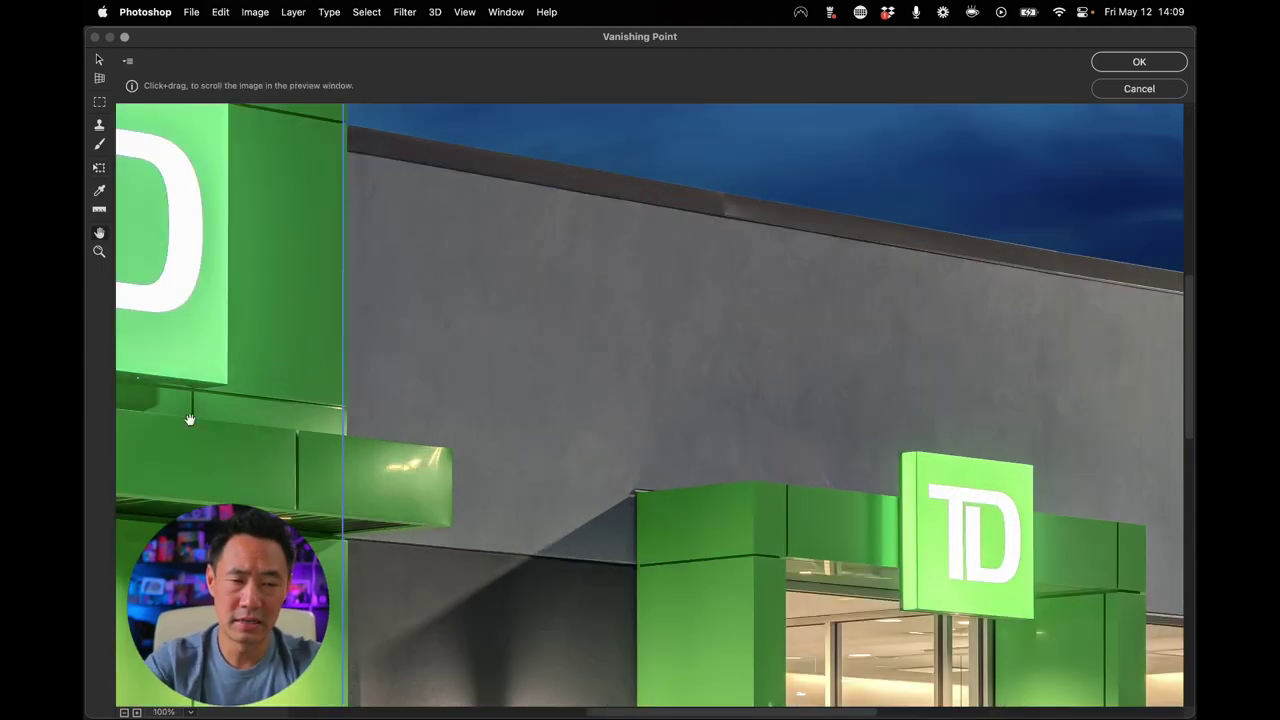
{"action": "left_click_drag", "start_coordinate": [184, 423], "coordinate": [552, 432]}
{"action": "left_click_drag", "start_coordinate": [212, 401], "coordinate": [667, 405]}
{"action": "left_click_drag", "start_coordinate": [553, 410], "coordinate": [586, 557]}
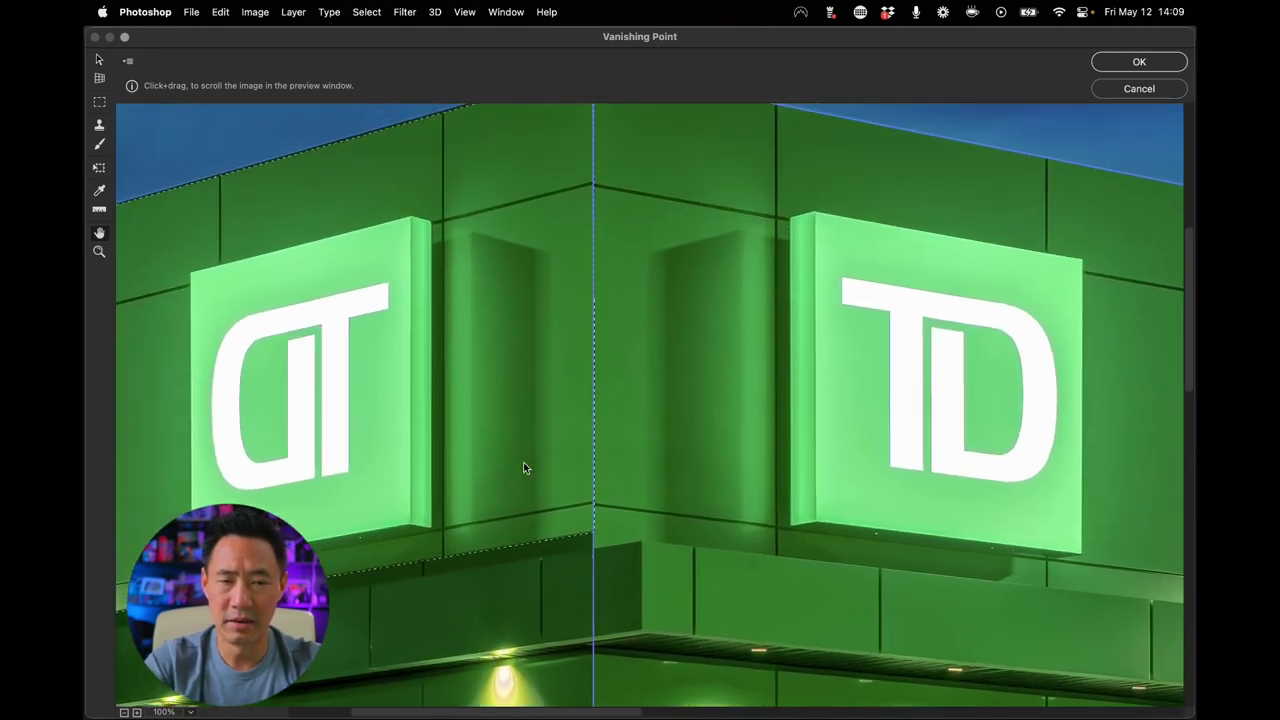
{"action": "left_click_drag", "start_coordinate": [502, 395], "coordinate": [504, 405]}
{"action": "key", "text": "Up"}
{"action": "key", "text": "Up"}
{"action": "key", "text": "Down"}
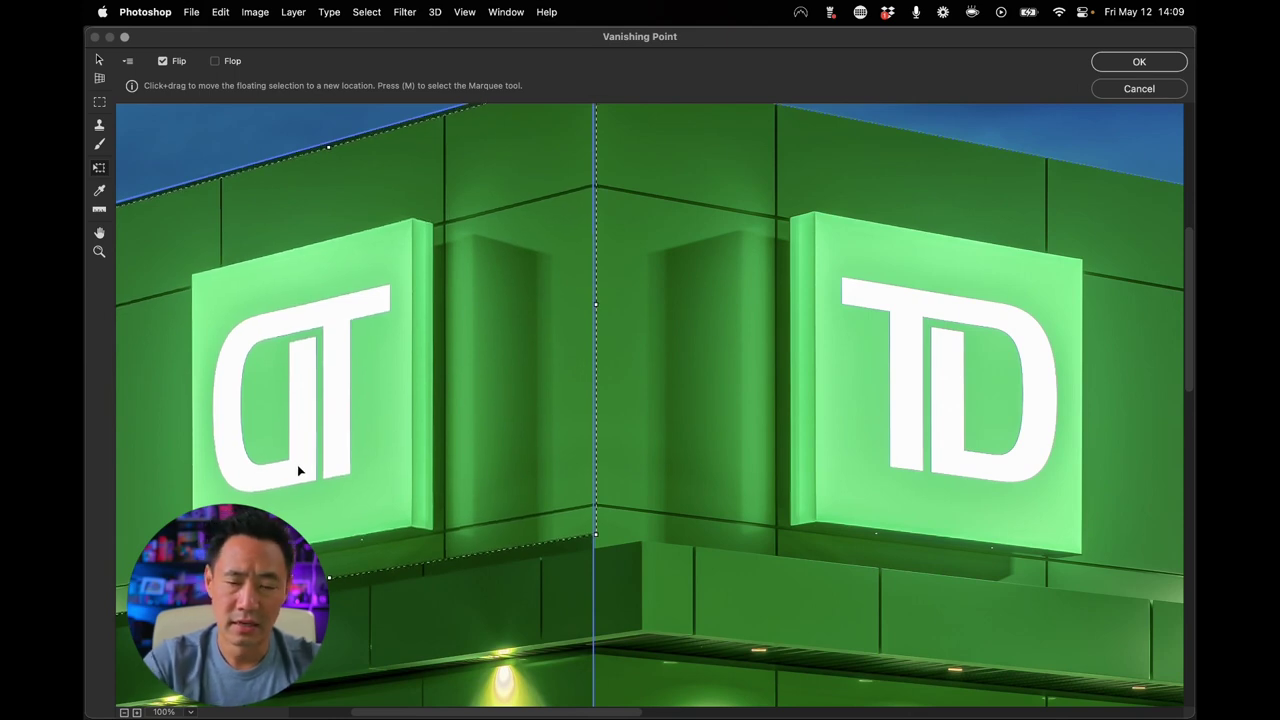
Fine-tune the height of the mirrored wall copy at its lower edge, where it meets the canopy
{"action": "key", "text": "alt"}
{"action": "key", "text": "super+minus"}
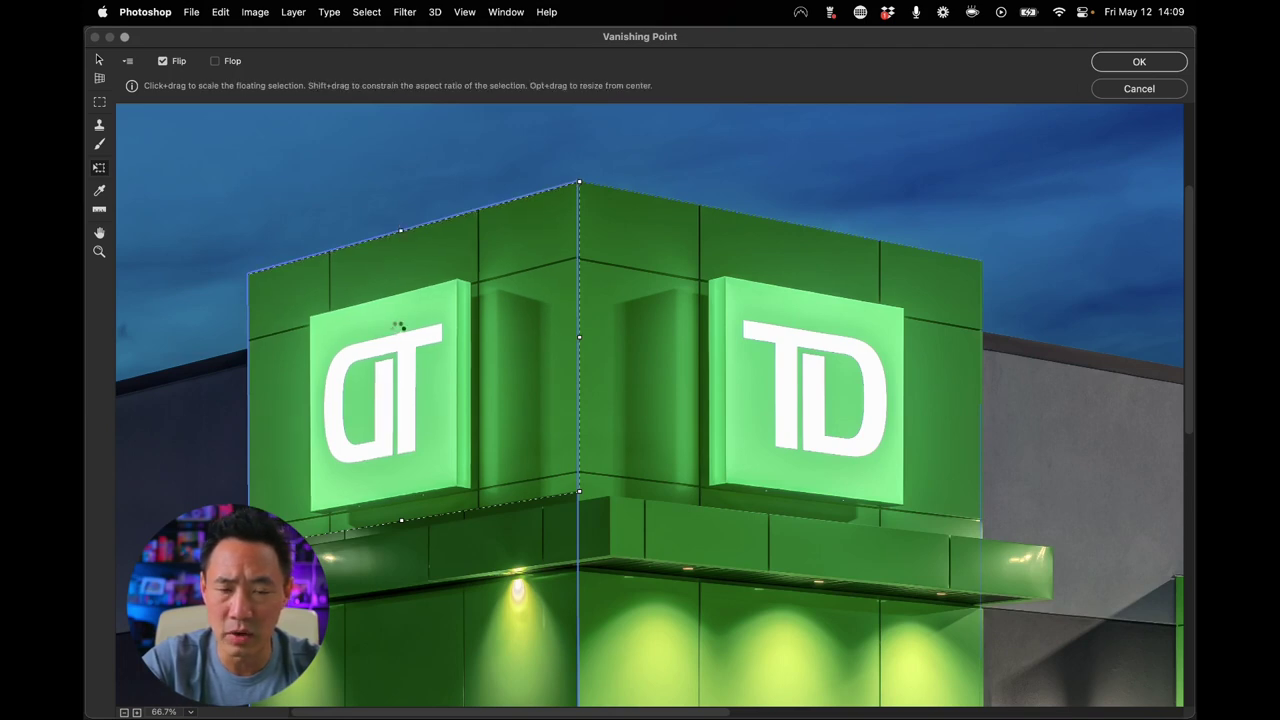
{"action": "left_click_drag", "start_coordinate": [402, 520], "coordinate": [401, 519]}
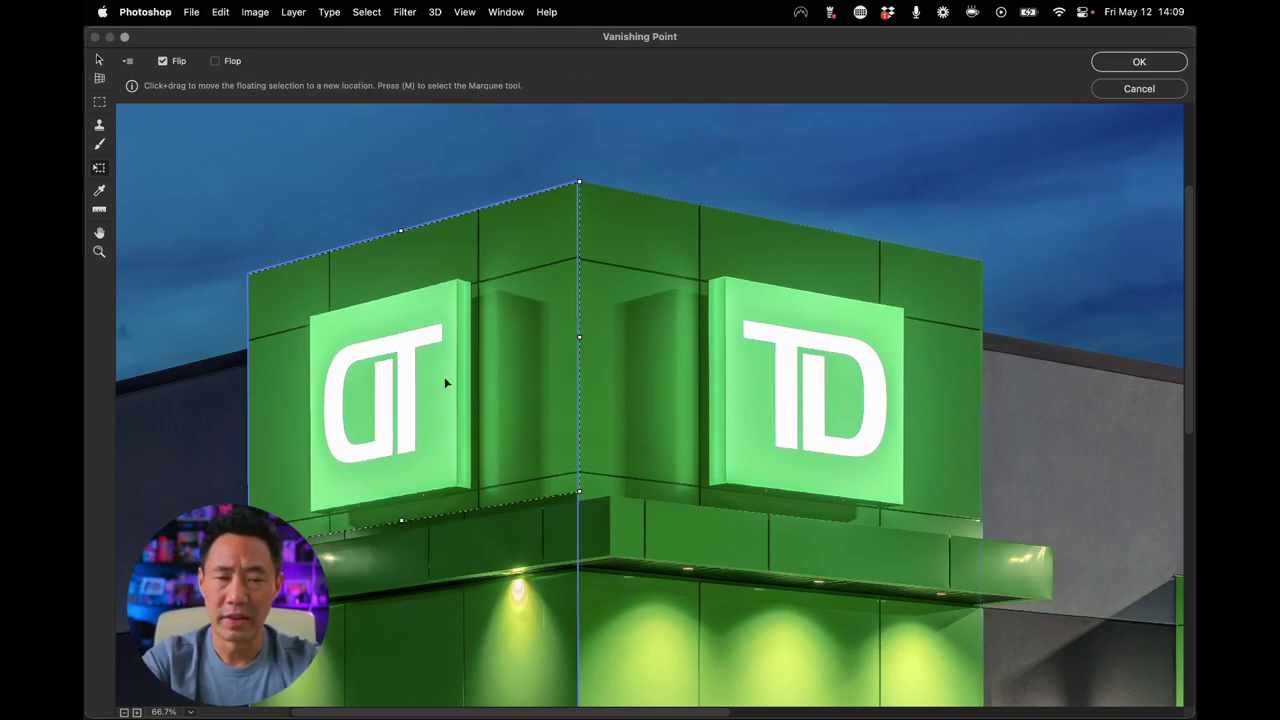
Copy the face of the correctly reading TD sign over the mirrored sign and scale the copy to fill that sign's face
{"action": "left_click", "coordinate": [99, 103]}
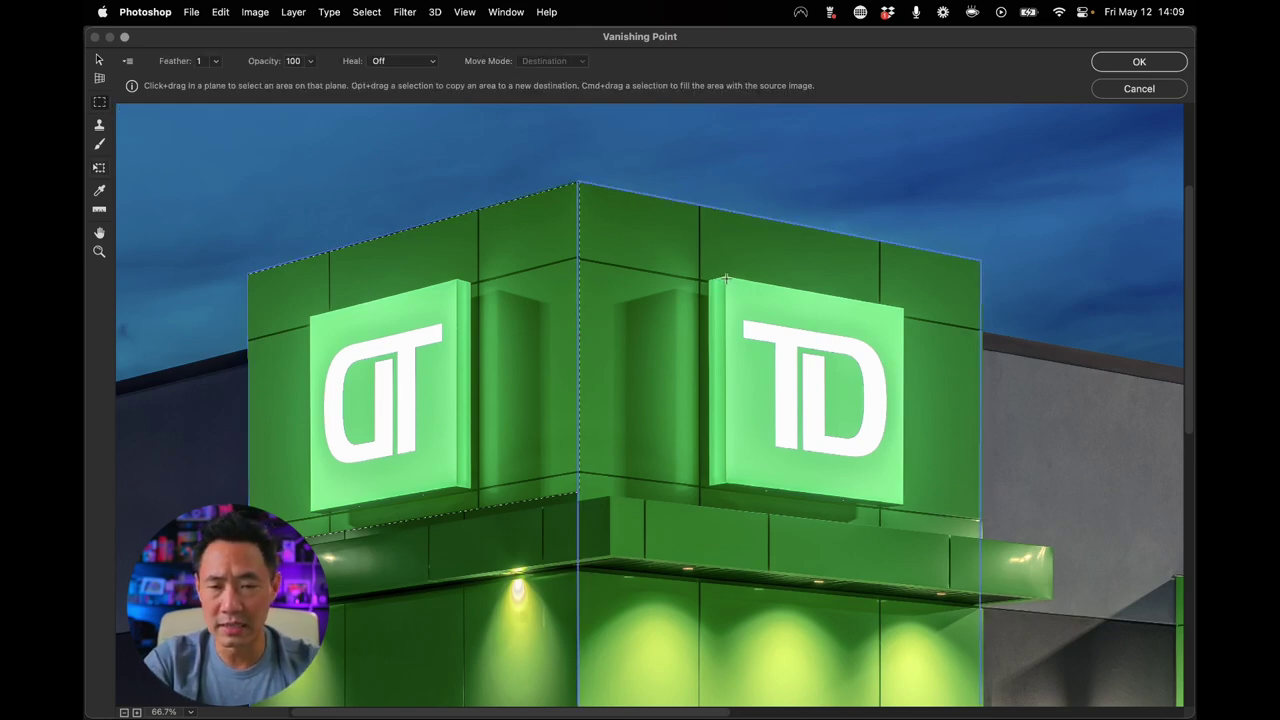
{"action": "left_click_drag", "start_coordinate": [727, 278], "coordinate": [903, 502]}
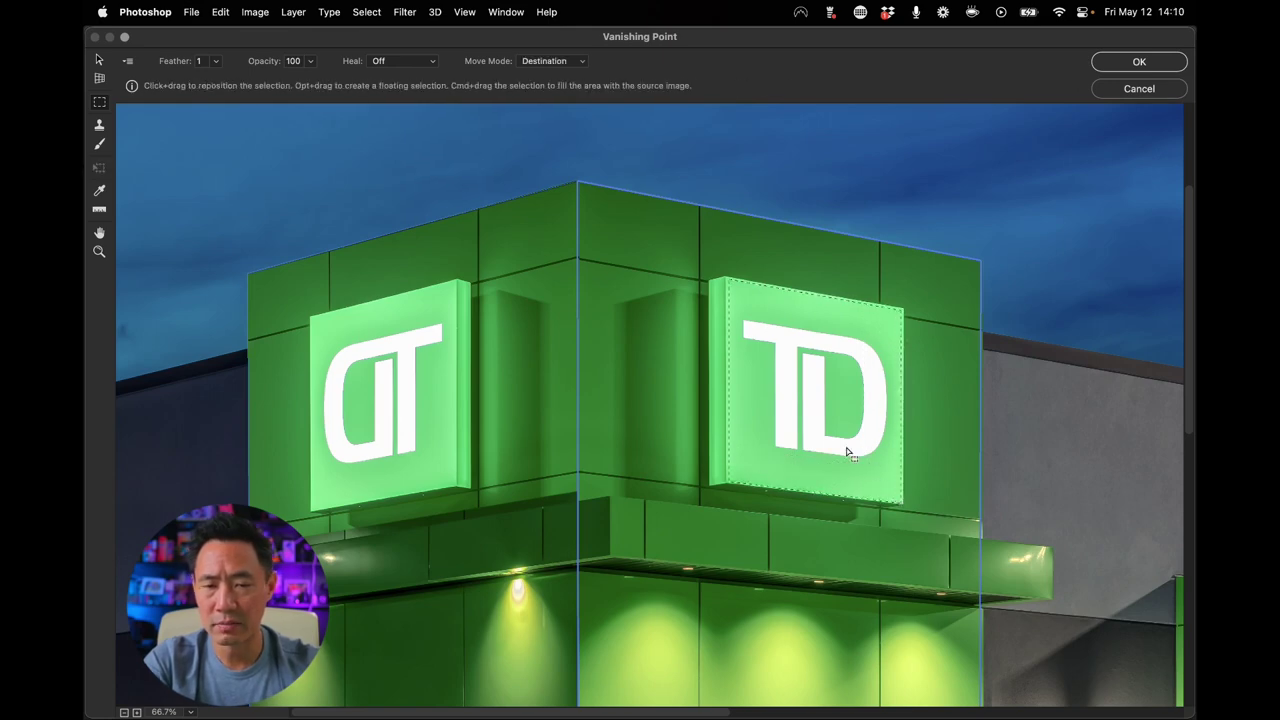
{"action": "left_click", "coordinate": [825, 426], "text": "super"}
{"action": "left_click_drag", "start_coordinate": [841, 411], "coordinate": [403, 410]}
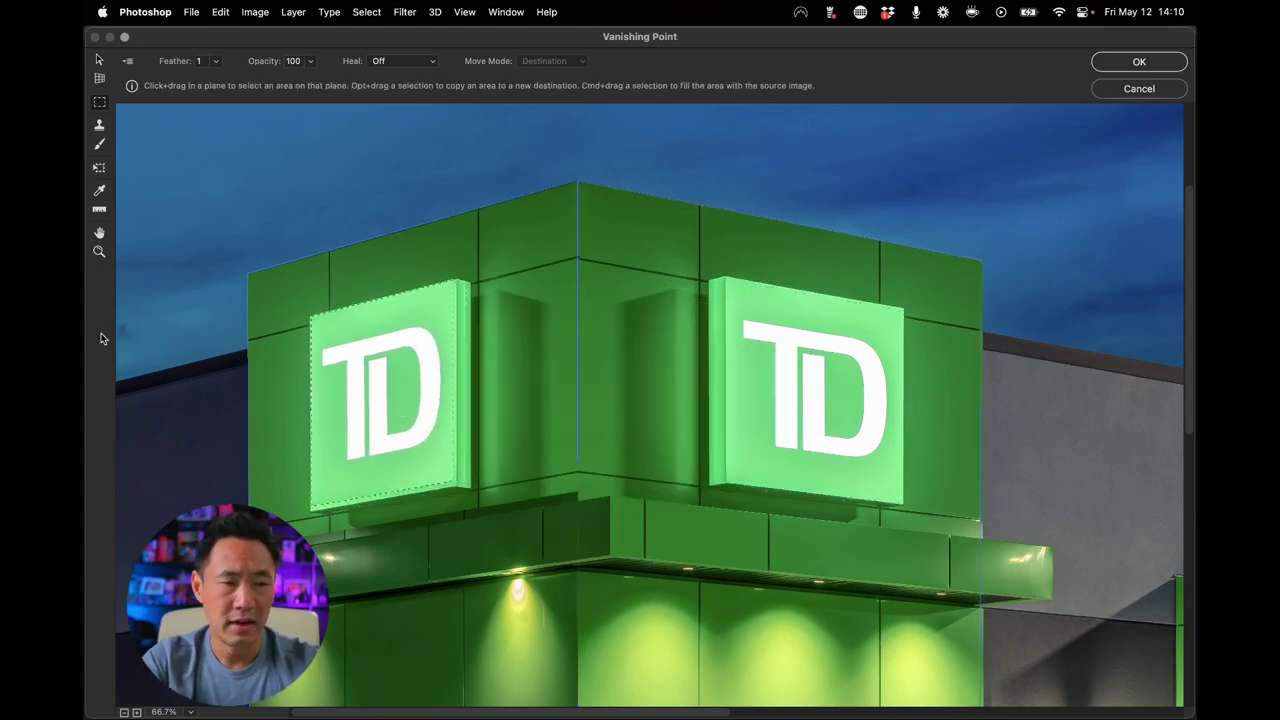
{"action": "left_click", "coordinate": [101, 172]}
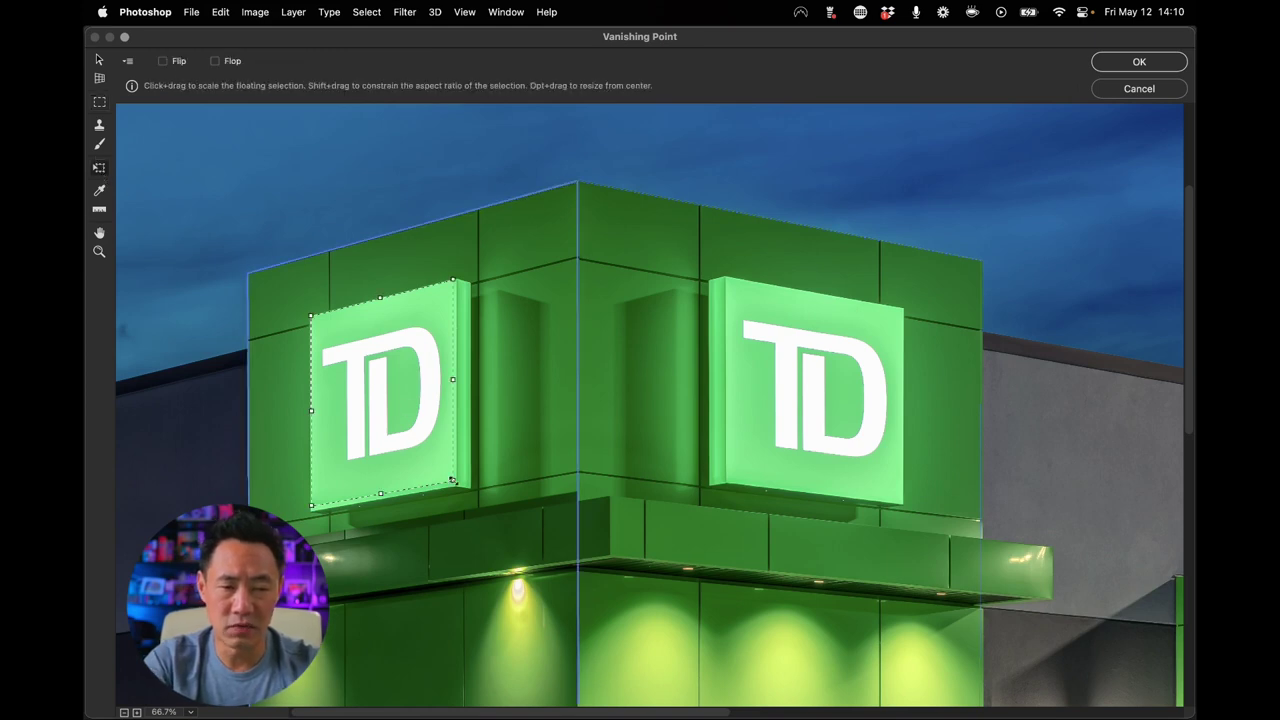
{"action": "left_click_drag", "start_coordinate": [453, 481], "coordinate": [456, 484]}
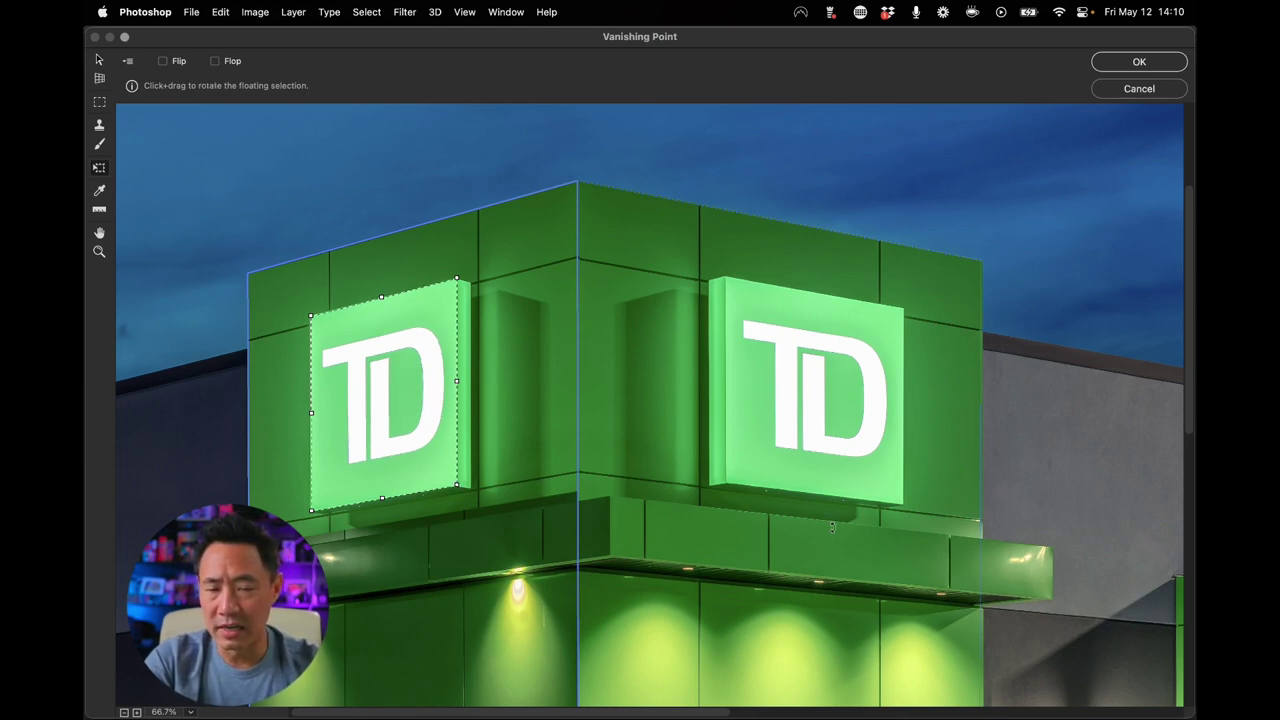
{"action": "key", "text": "alt+super+8"}
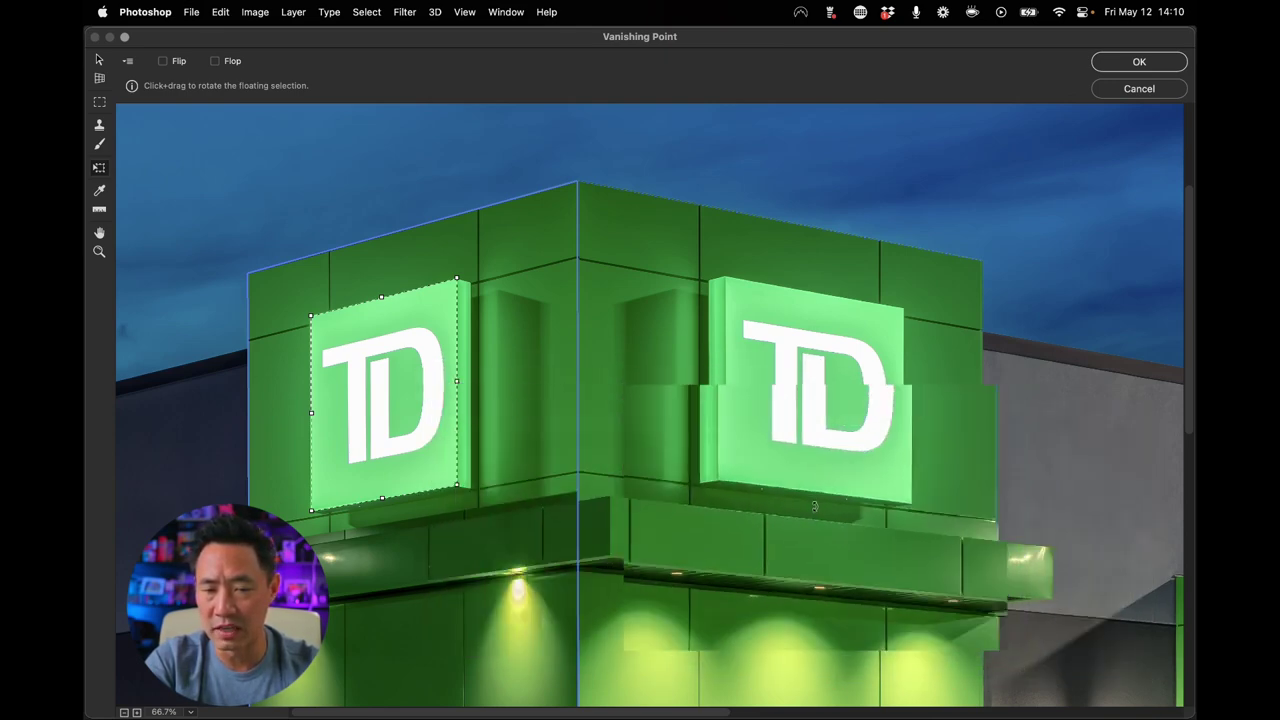
{"action": "scroll", "coordinate": [611, 491], "scroll_direction": "up", "scroll_amount": 1}
{"action": "scroll", "coordinate": [613, 491], "scroll_direction": "down", "scroll_amount": 1}
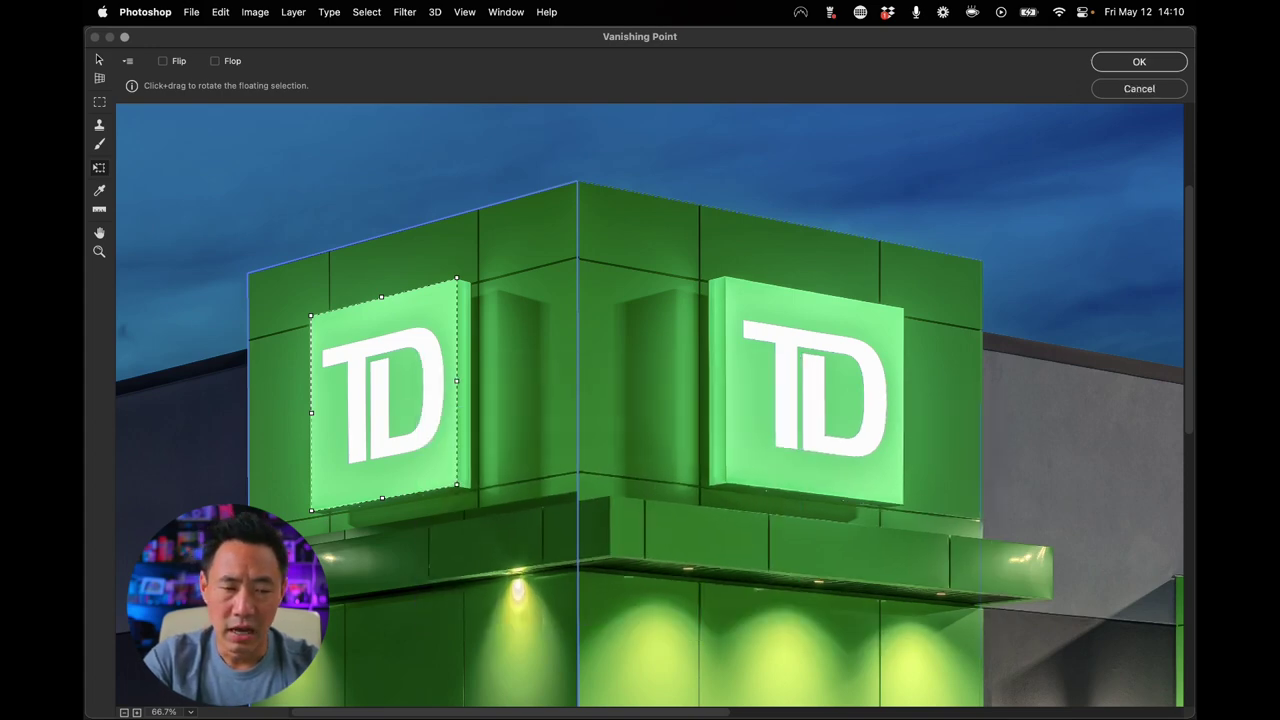
{"action": "scroll", "coordinate": [277, 545], "scroll_direction": "up", "scroll_amount": 2}
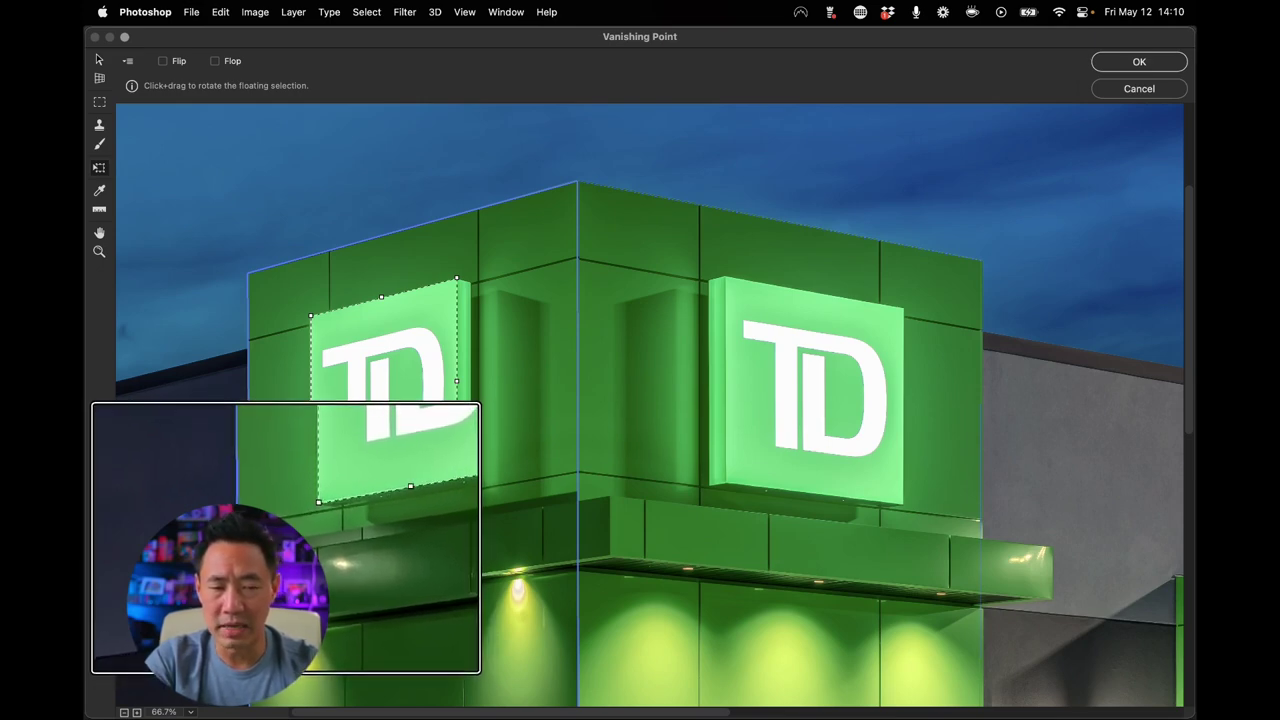
{"action": "scroll", "coordinate": [284, 546], "scroll_direction": "down", "scroll_amount": 2}
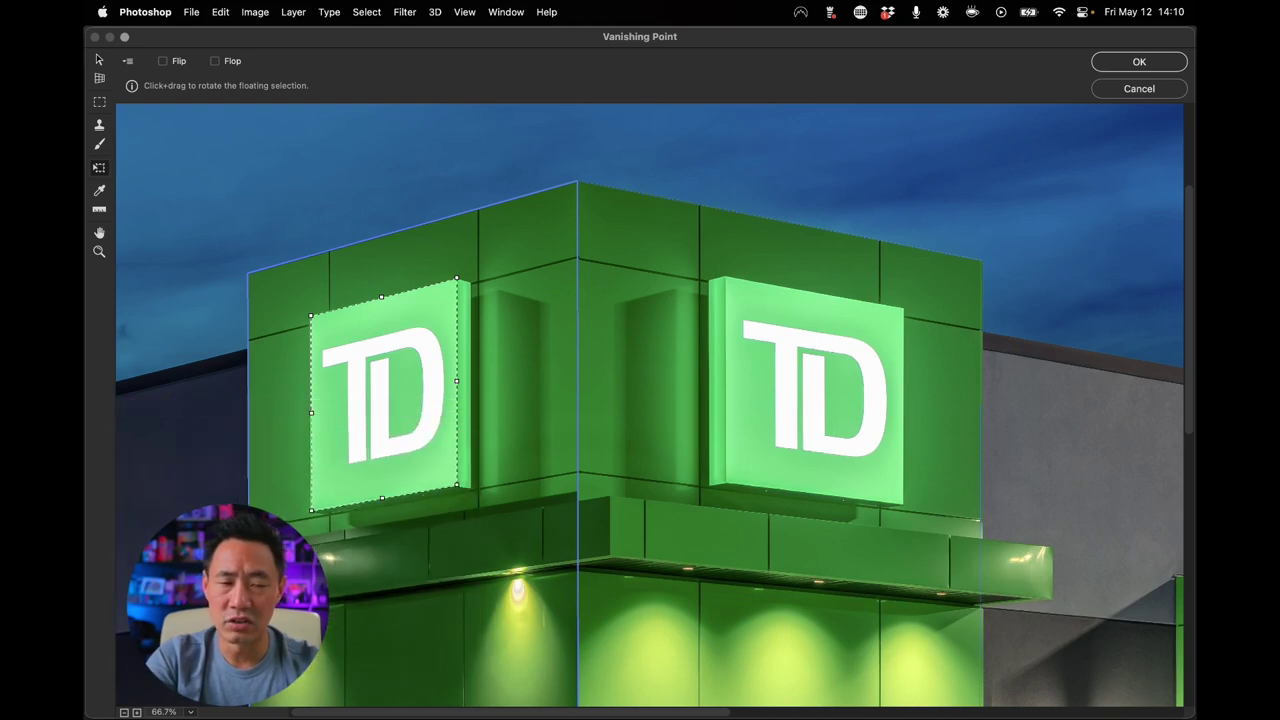
Marquee-select the narrow wall strip between the copied sign and the canopy and make it a floating selection ready to transform
{"action": "left_click", "coordinate": [99, 99]}
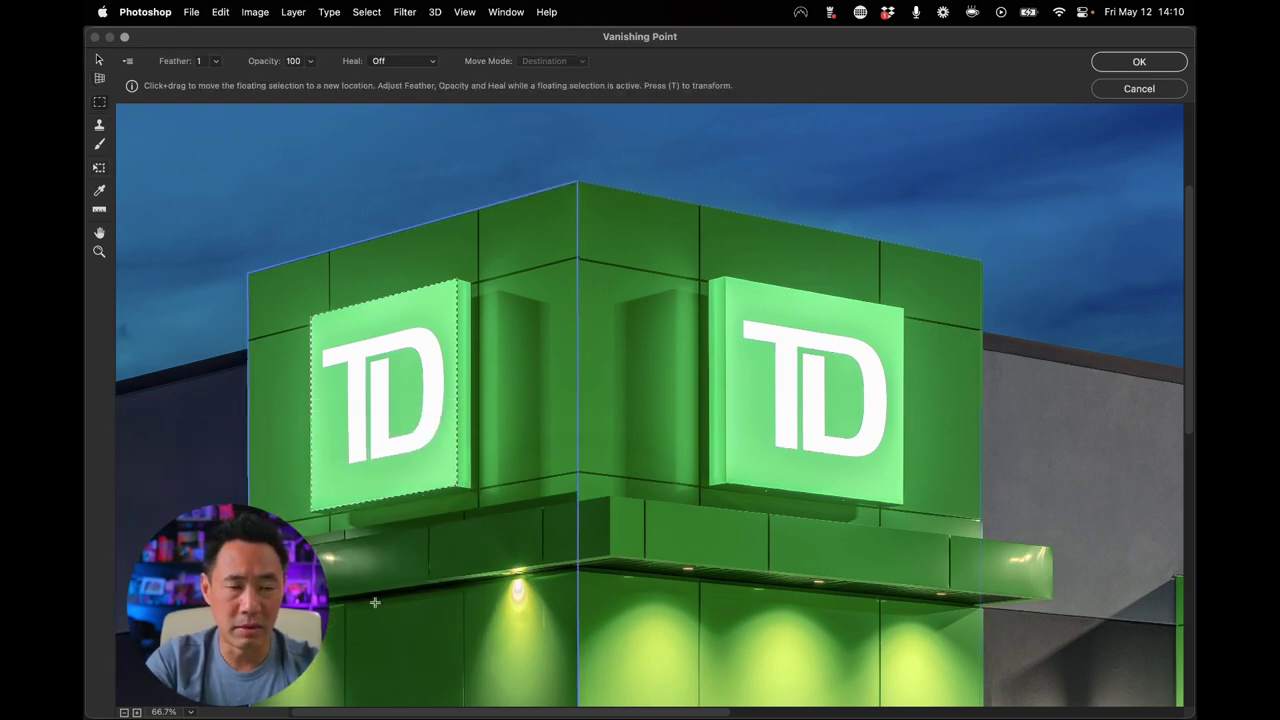
{"action": "left_click_drag", "start_coordinate": [254, 529], "coordinate": [578, 477]}
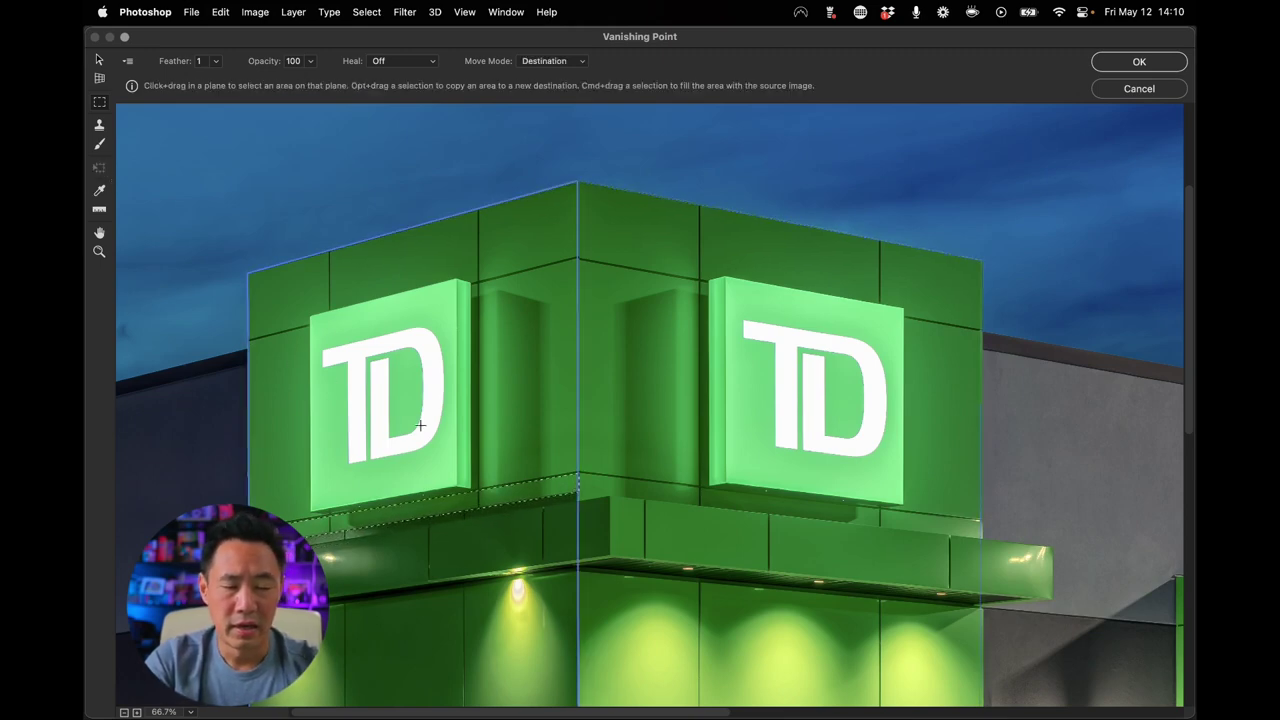
{"action": "key", "text": "super"}
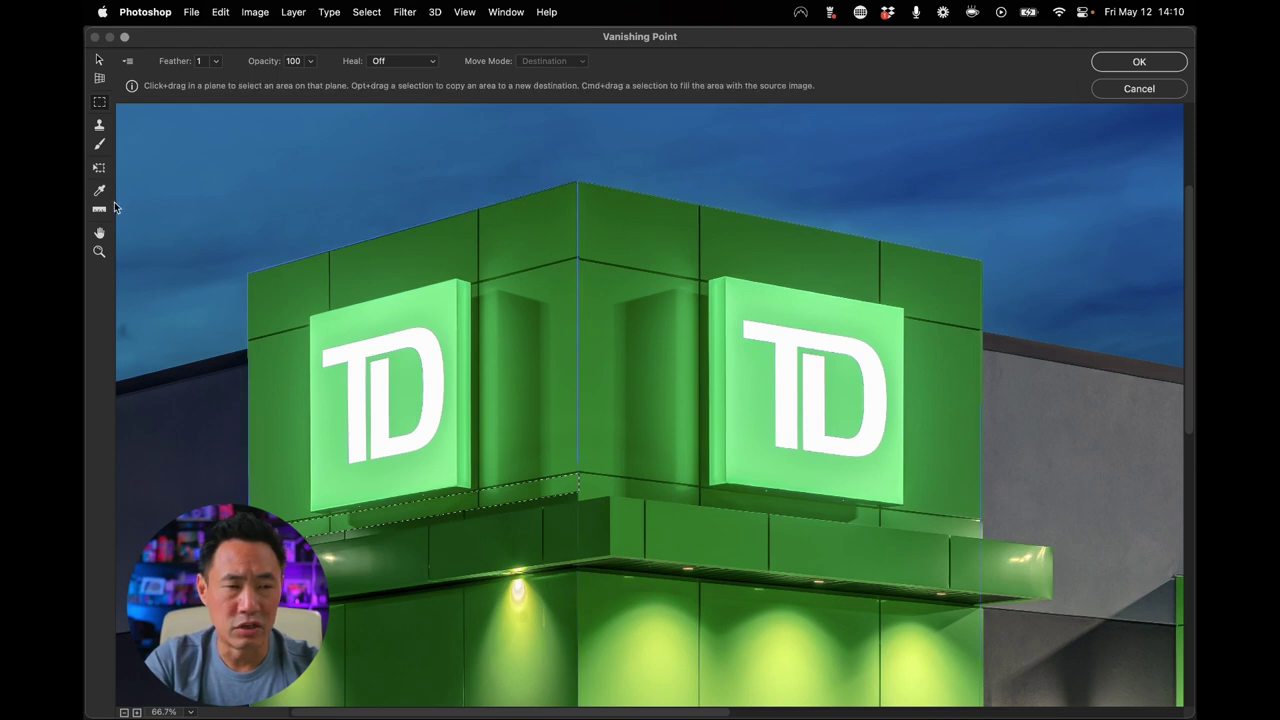
{"action": "left_click", "coordinate": [99, 167]}
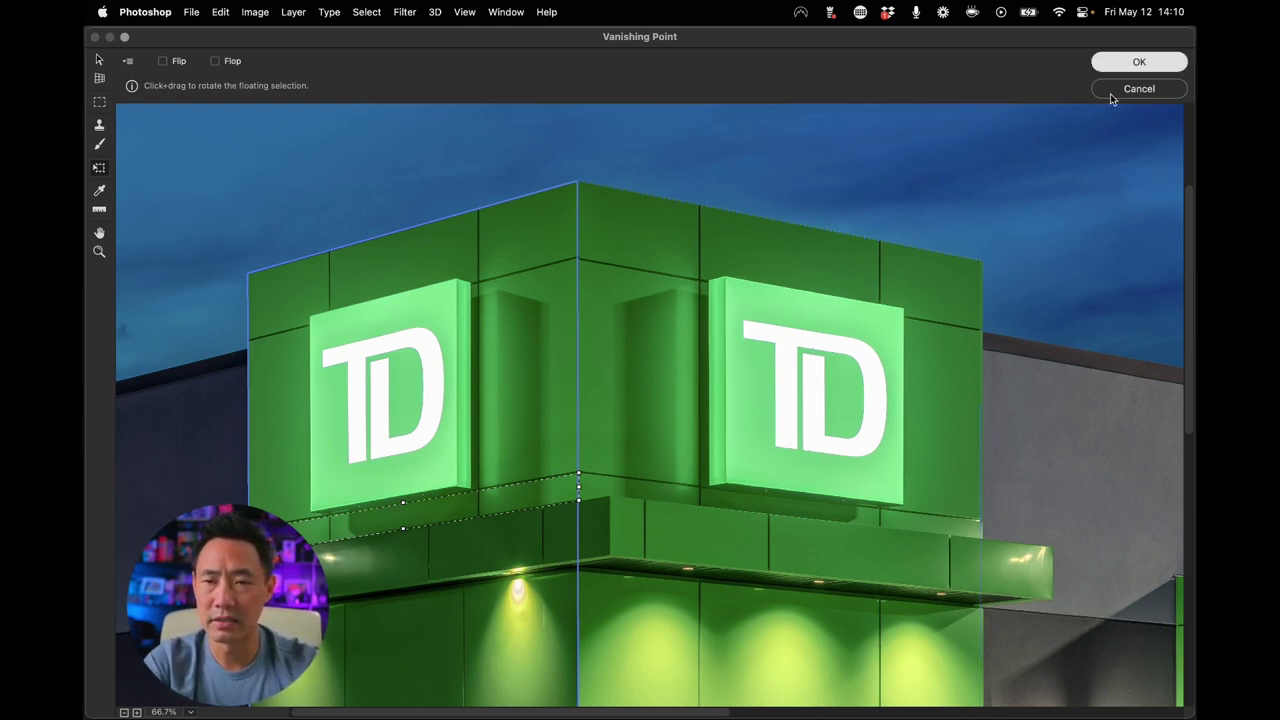
Apply the Vanishing Point edits and toggle the Background copy layer's visibility to compare before and after
{"action": "left_click", "coordinate": [1158, 64]}
{"action": "left_click", "coordinate": [949, 629]}
{"action": "left_click", "coordinate": [949, 629]}
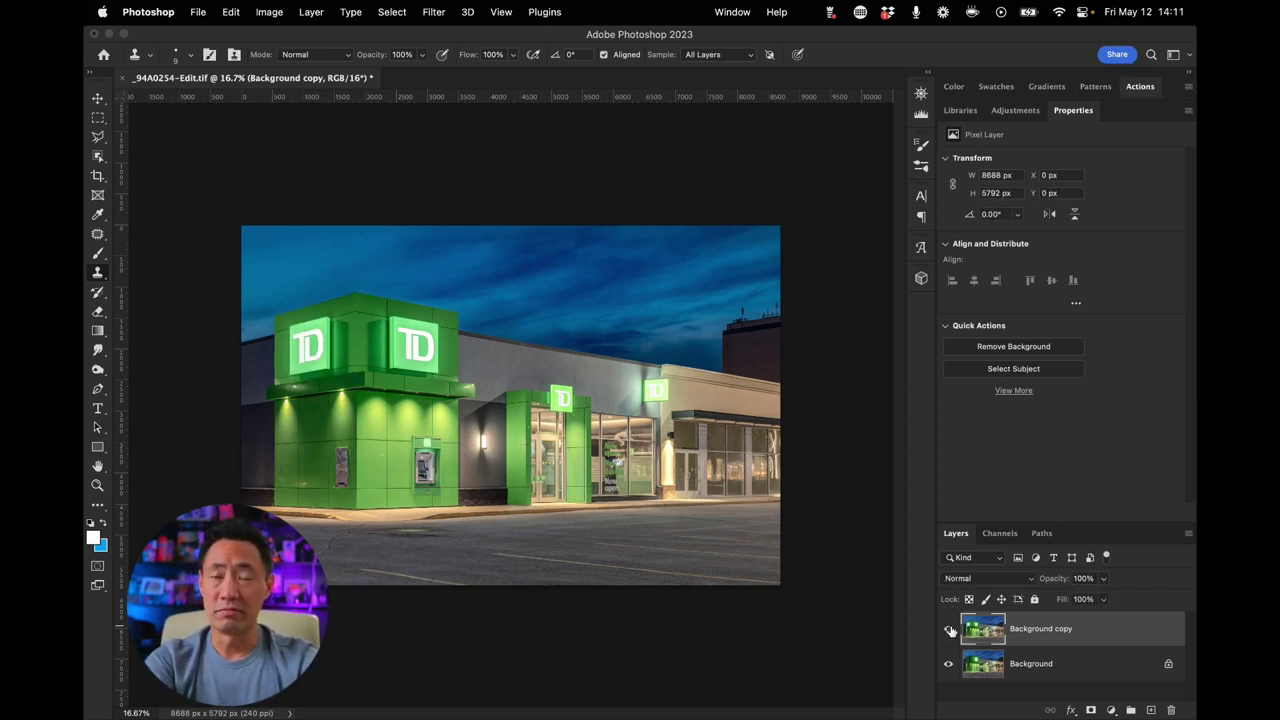